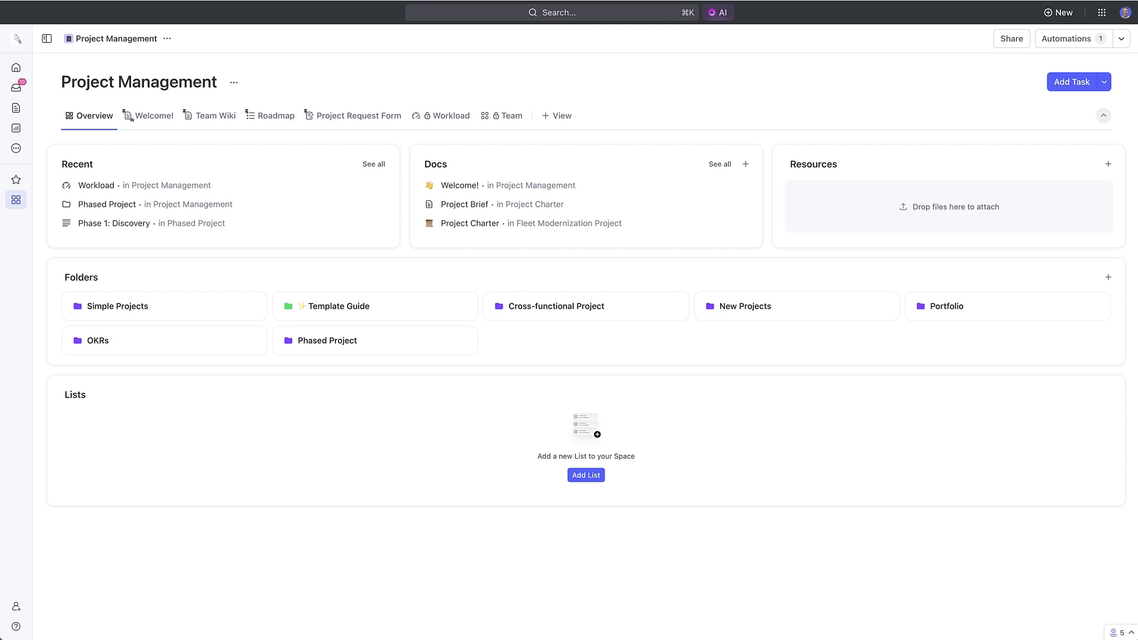
Drop SOW.pdf onto the Resources area of the Project Management space Overview.
{"action": "left_click_drag", "start_coordinate": [314, 236], "coordinate": [887, 211]}
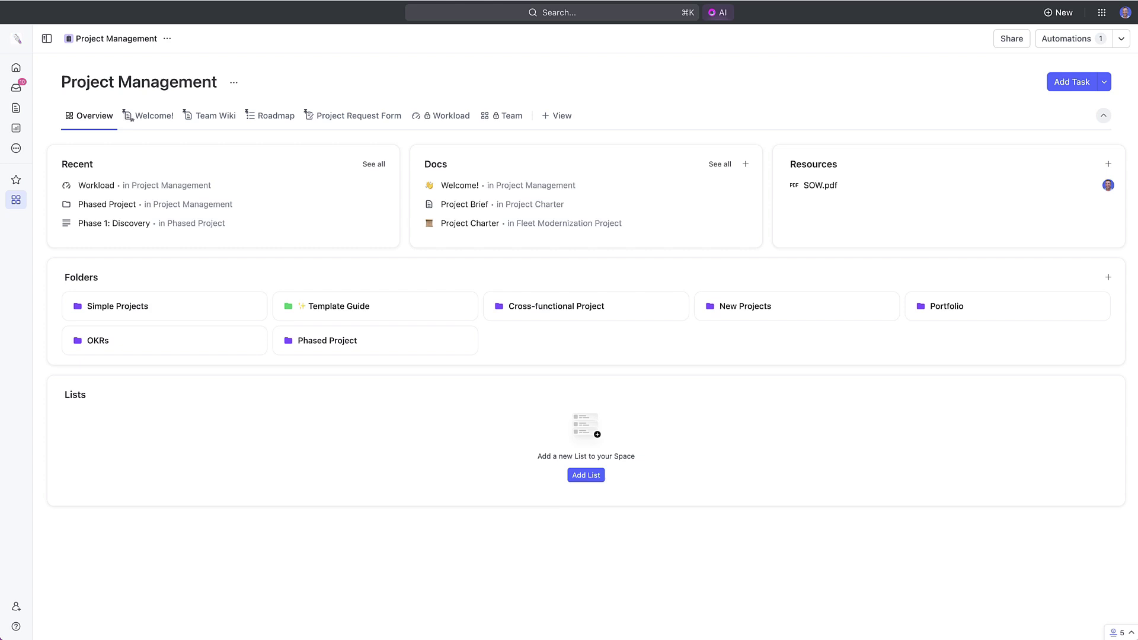
Open the Project Request Form view in Editing mode and scroll down.
{"action": "left_click", "coordinate": [370, 115]}
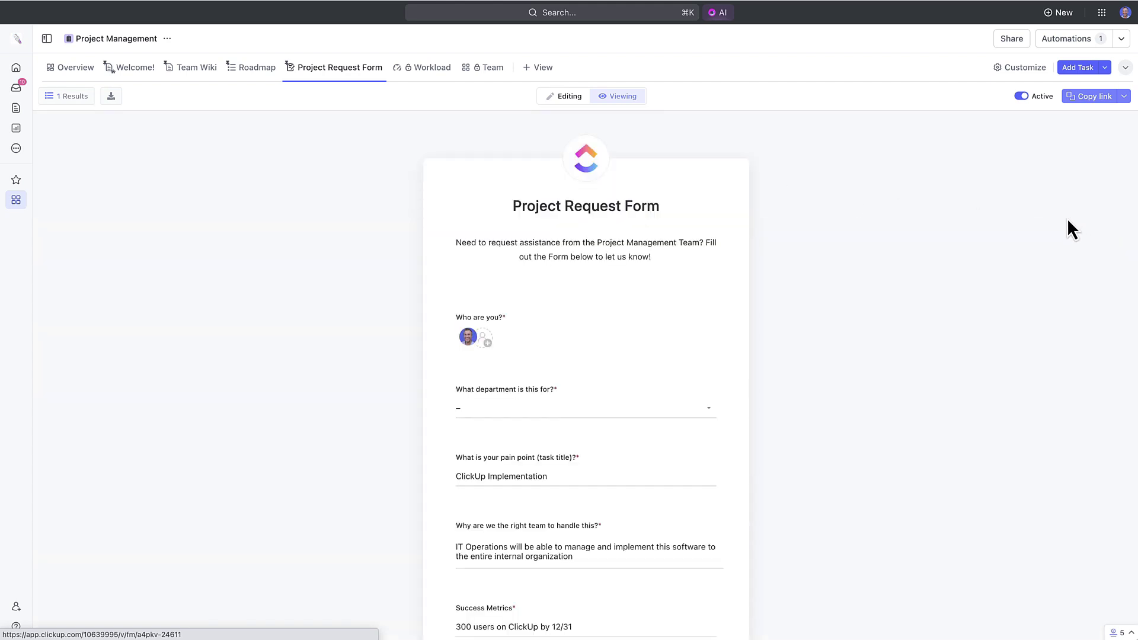
{"action": "left_click", "coordinate": [567, 98]}
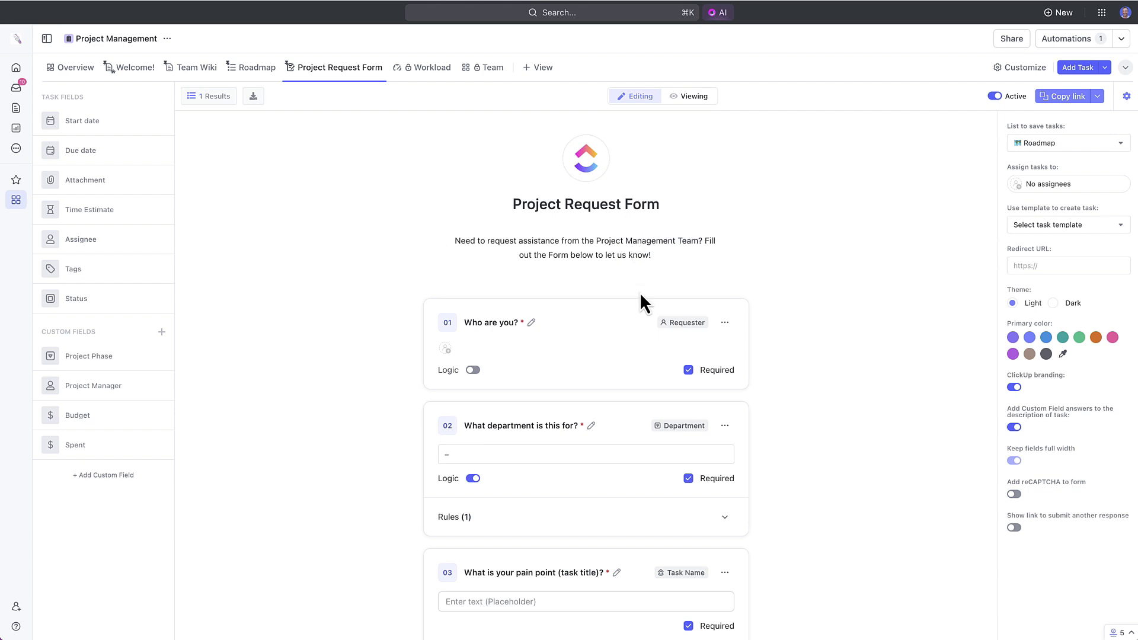
{"action": "scroll", "coordinate": [641, 291], "scroll_direction": "down", "scroll_amount": 2}
{"action": "scroll", "coordinate": [640, 291], "scroll_direction": "down", "scroll_amount": 3}
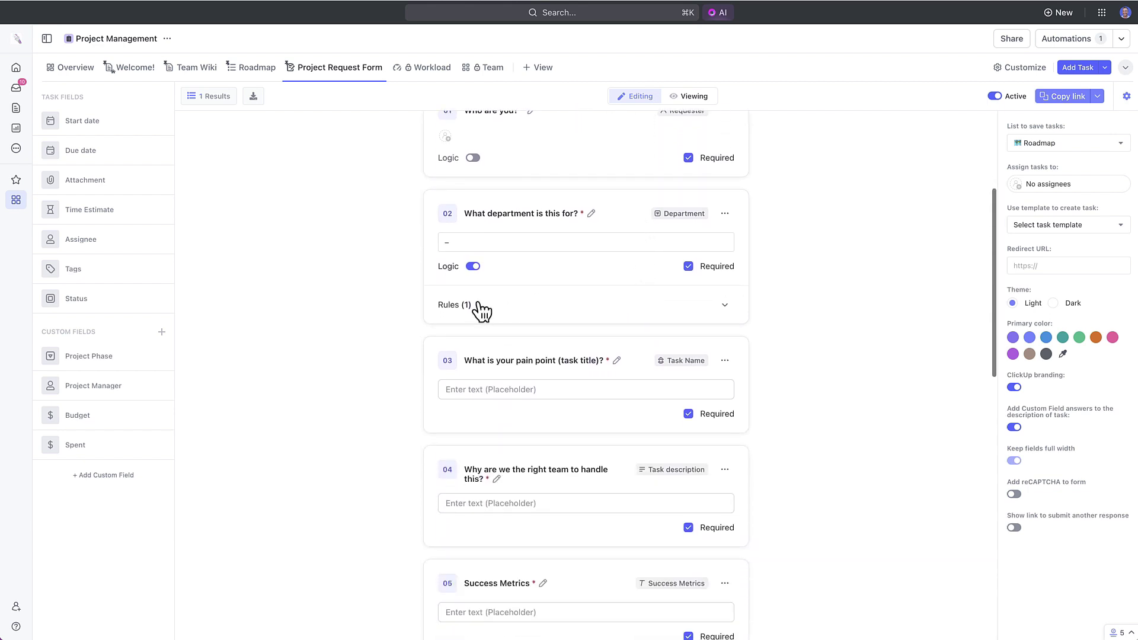
Expand the department question's Rules (1) and toggle its logic off and back on.
{"action": "left_click", "coordinate": [456, 307]}
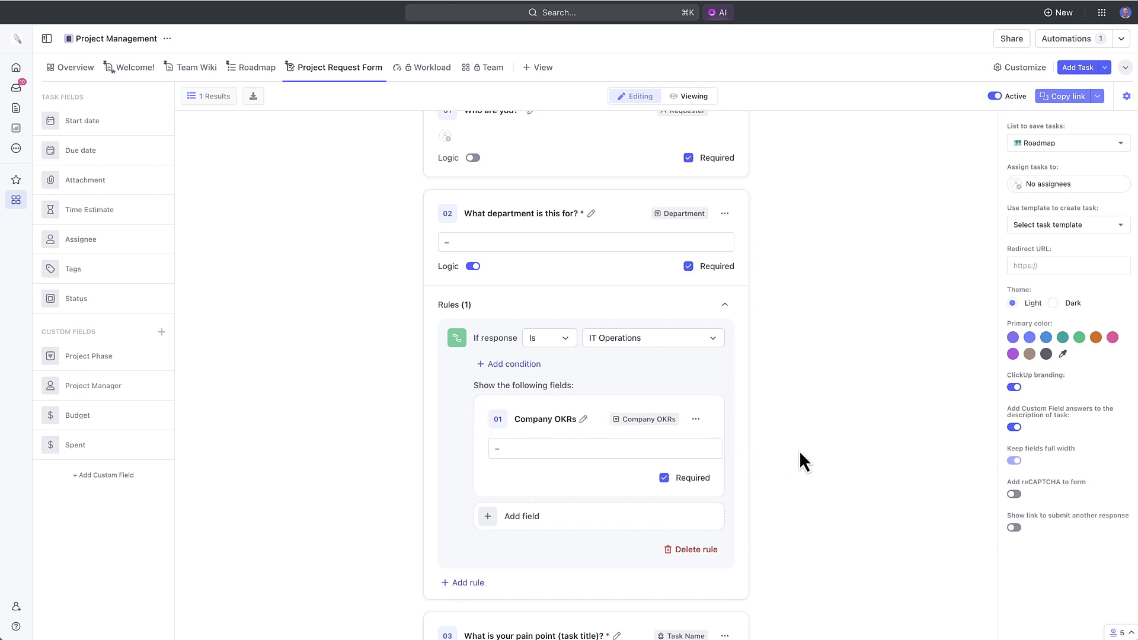
{"action": "left_click", "coordinate": [478, 268]}
{"action": "left_click", "coordinate": [478, 267]}
Copy the form link, open the form, and choose IT Operations as the department.
{"action": "left_click", "coordinate": [1067, 97]}
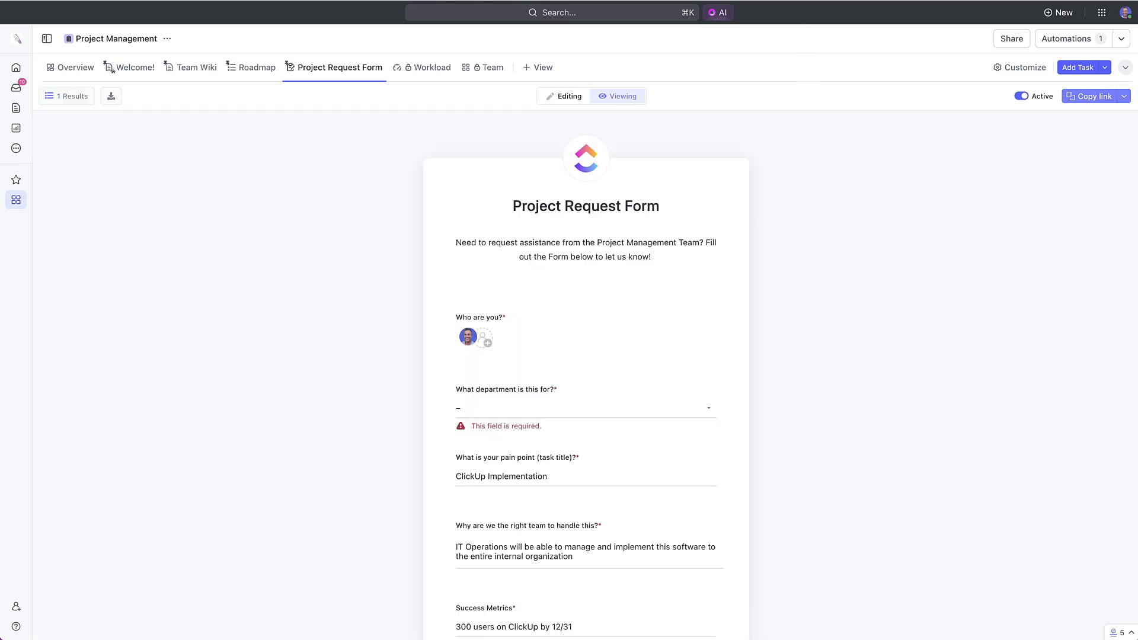
{"action": "scroll", "coordinate": [718, 293], "scroll_direction": "down", "scroll_amount": 3}
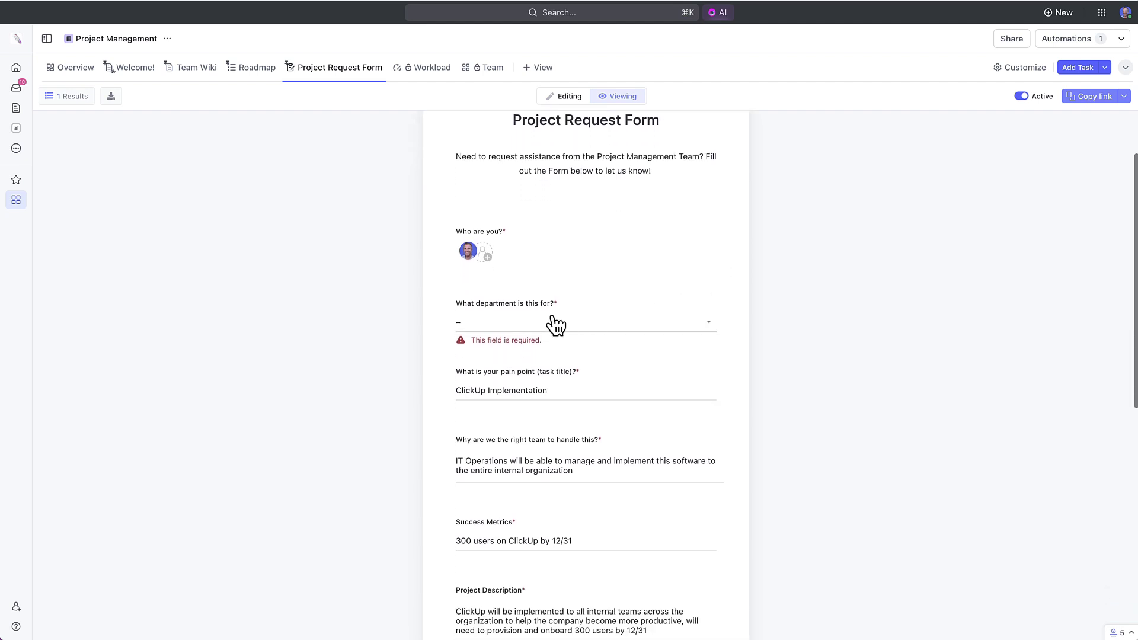
{"action": "left_click", "coordinate": [534, 328]}
{"action": "scroll", "coordinate": [589, 456], "scroll_direction": "down", "scroll_amount": 2}
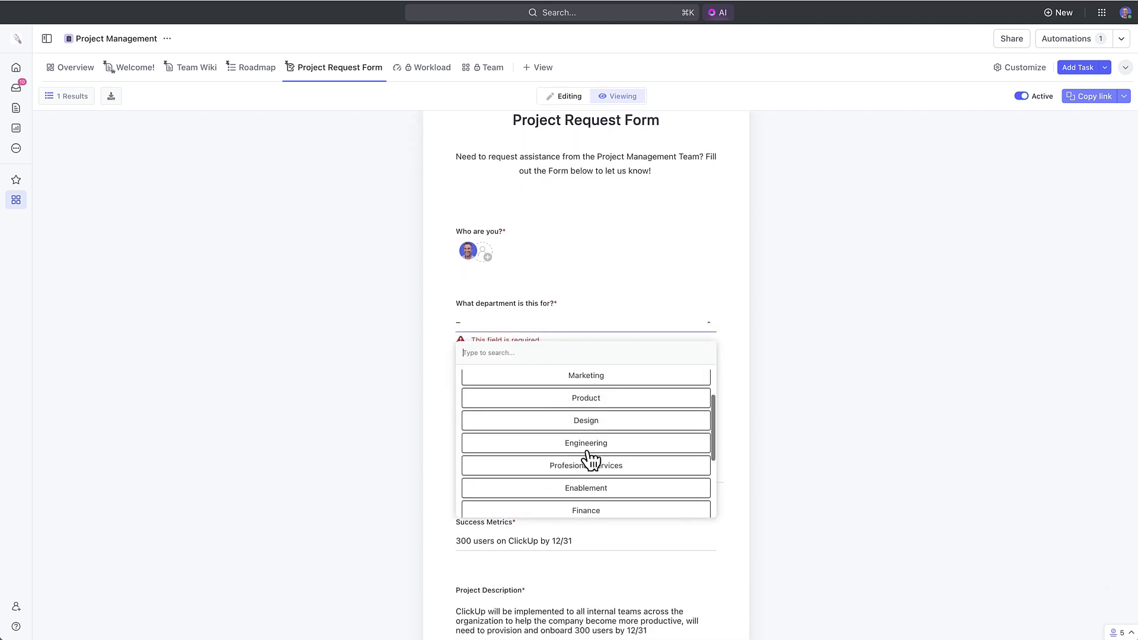
{"action": "scroll", "coordinate": [588, 452], "scroll_direction": "down", "scroll_amount": 4}
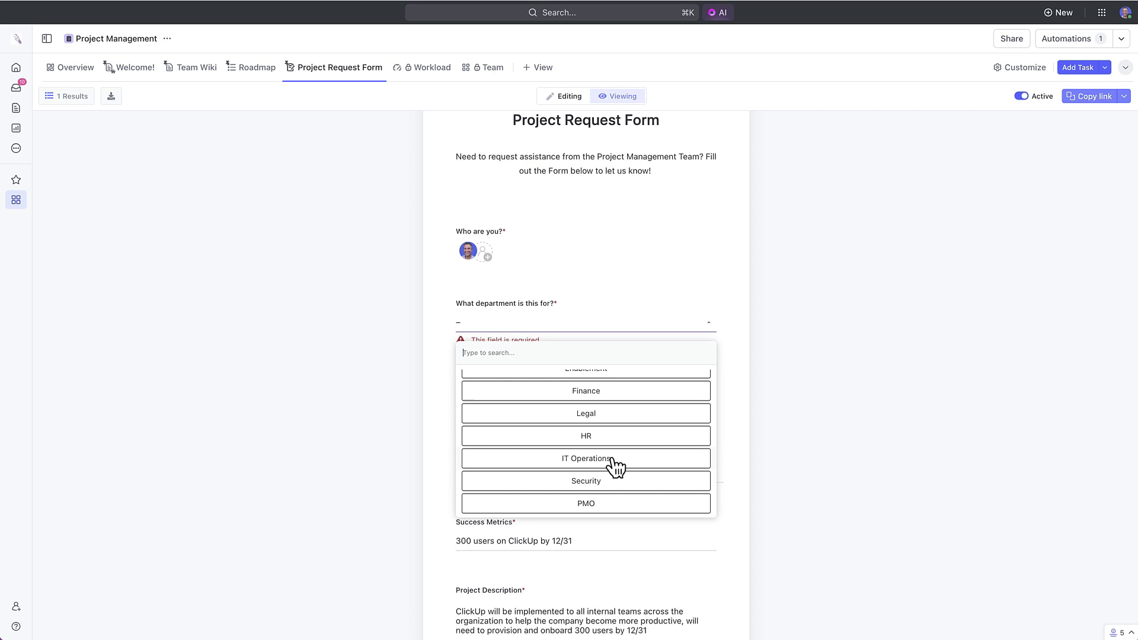
{"action": "left_click", "coordinate": [613, 458]}
Choose OKR #1 for Company OKRs and submit the request form.
{"action": "left_click", "coordinate": [477, 403]}
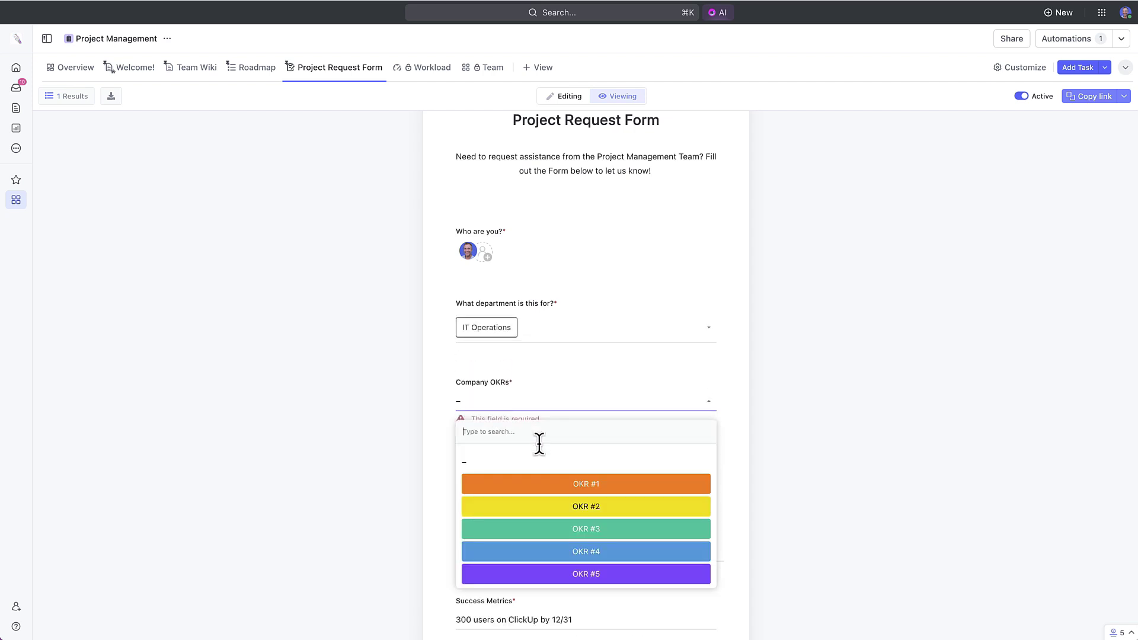
{"action": "left_click", "coordinate": [620, 485]}
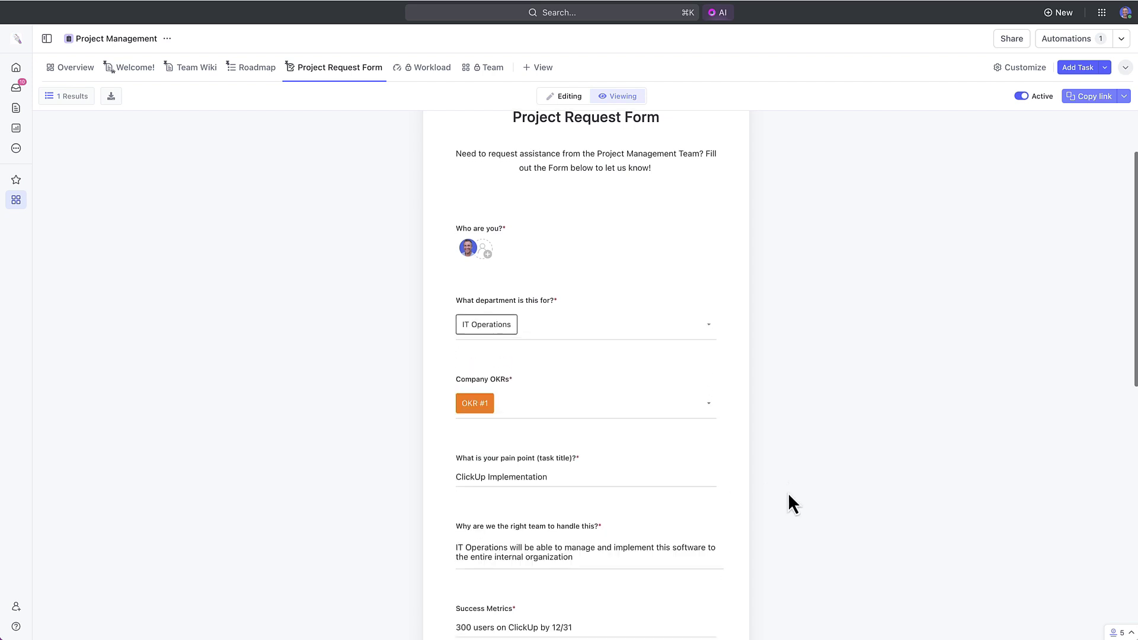
{"action": "scroll", "coordinate": [788, 493], "scroll_direction": "down", "scroll_amount": 6}
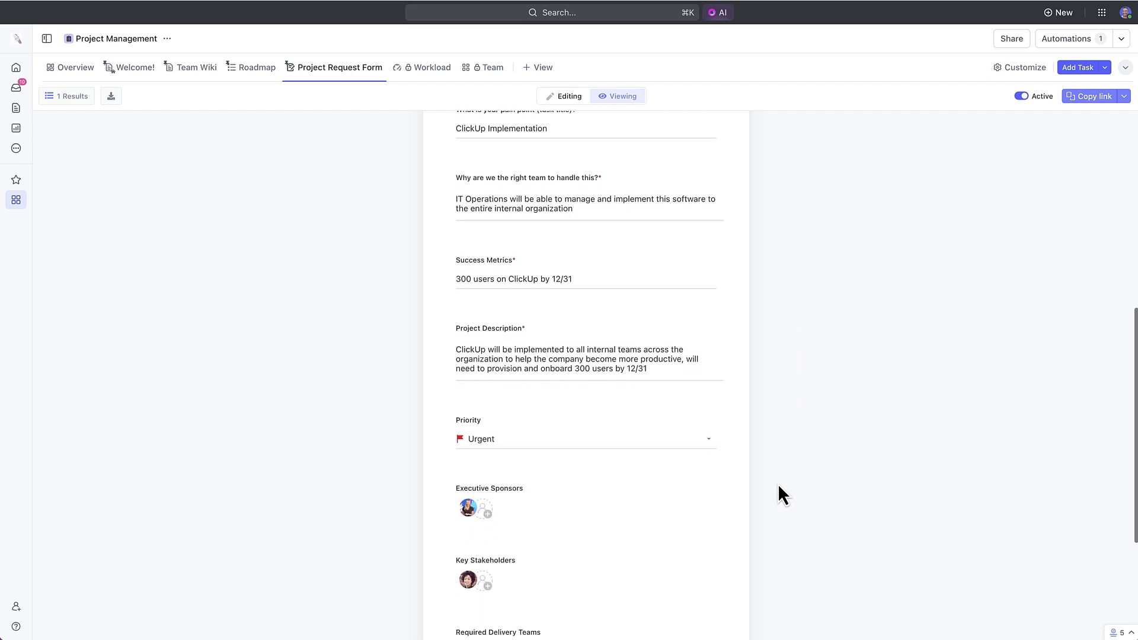
{"action": "scroll", "coordinate": [778, 485], "scroll_direction": "down", "scroll_amount": 4}
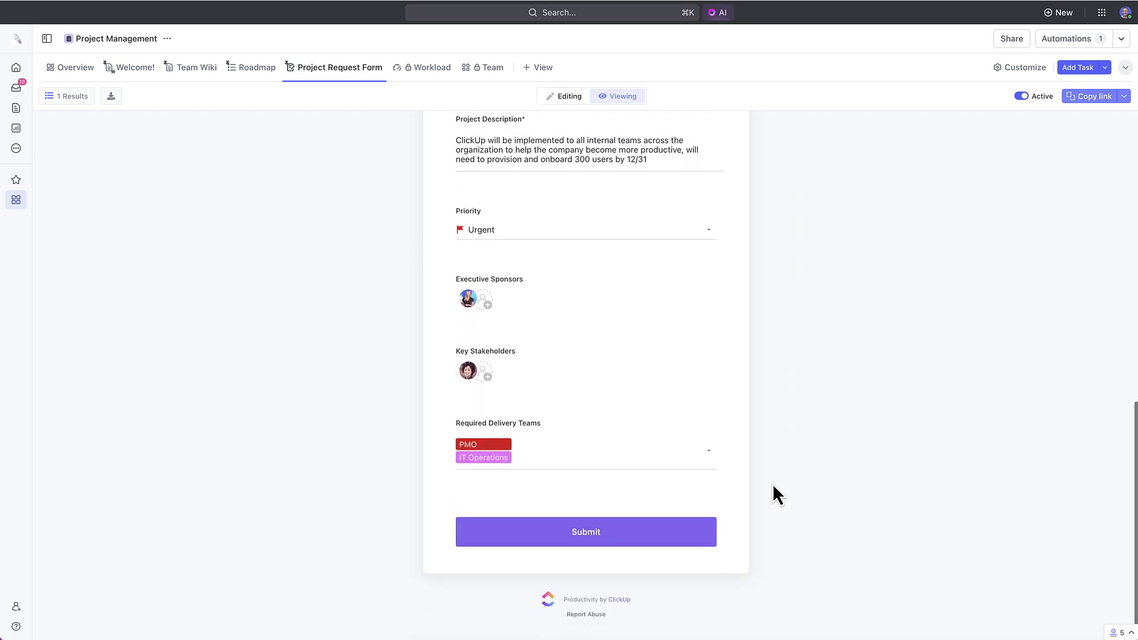
{"action": "left_click", "coordinate": [612, 541]}
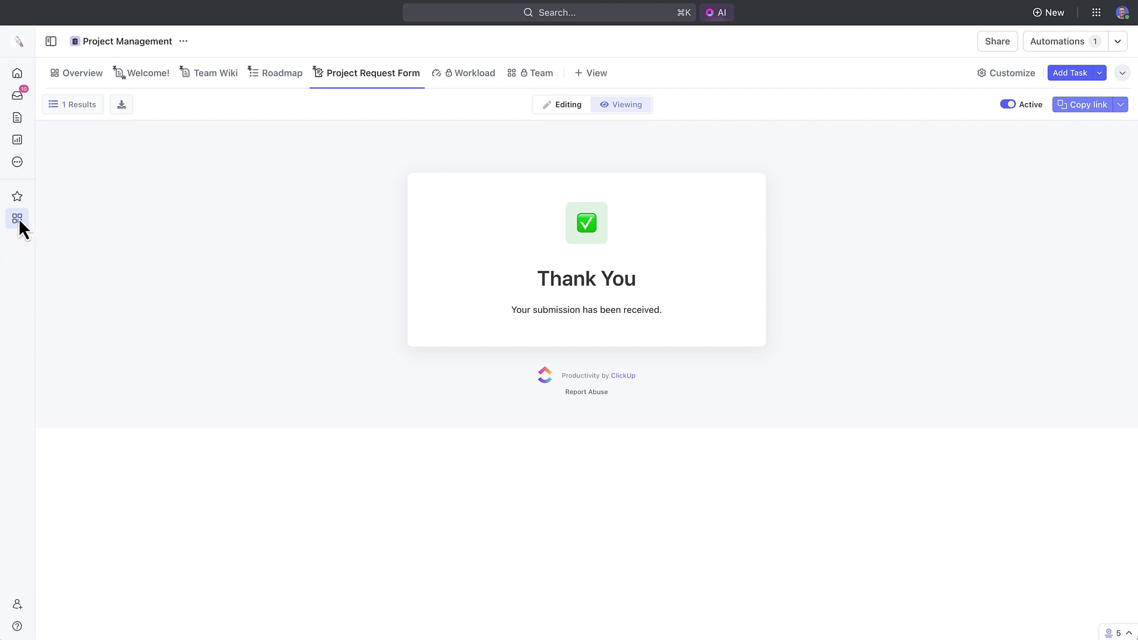
Open Data Merge Project under Simple Projects and set the Budget task to IN REVIEW.
{"action": "mouse_move", "coordinate": [19, 218]}
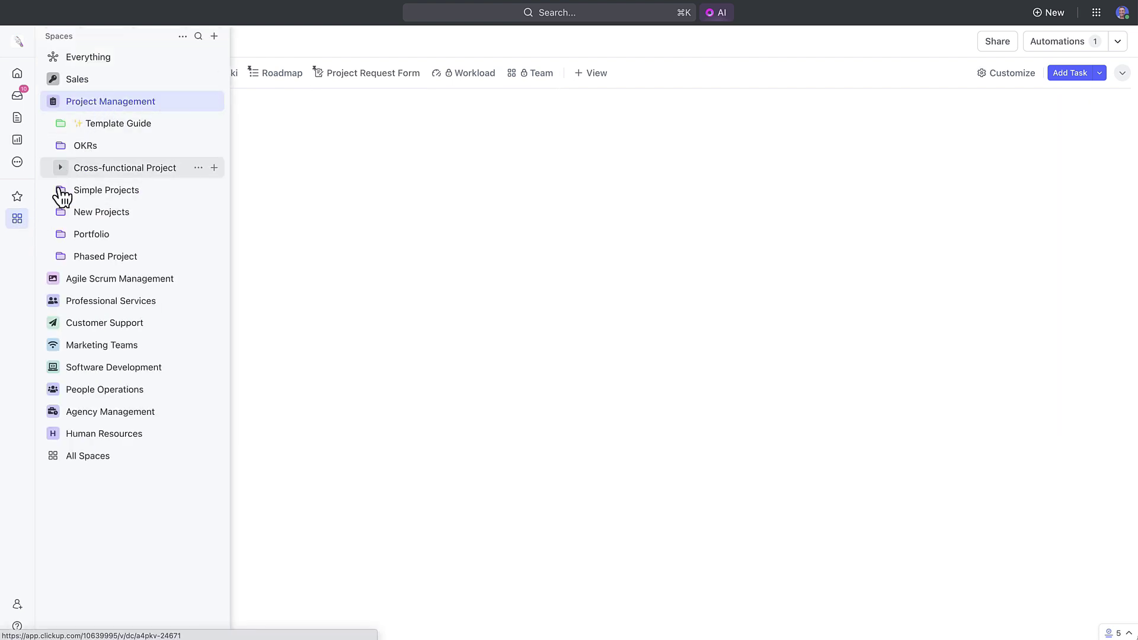
{"action": "left_click", "coordinate": [61, 190]}
{"action": "left_click", "coordinate": [149, 218]}
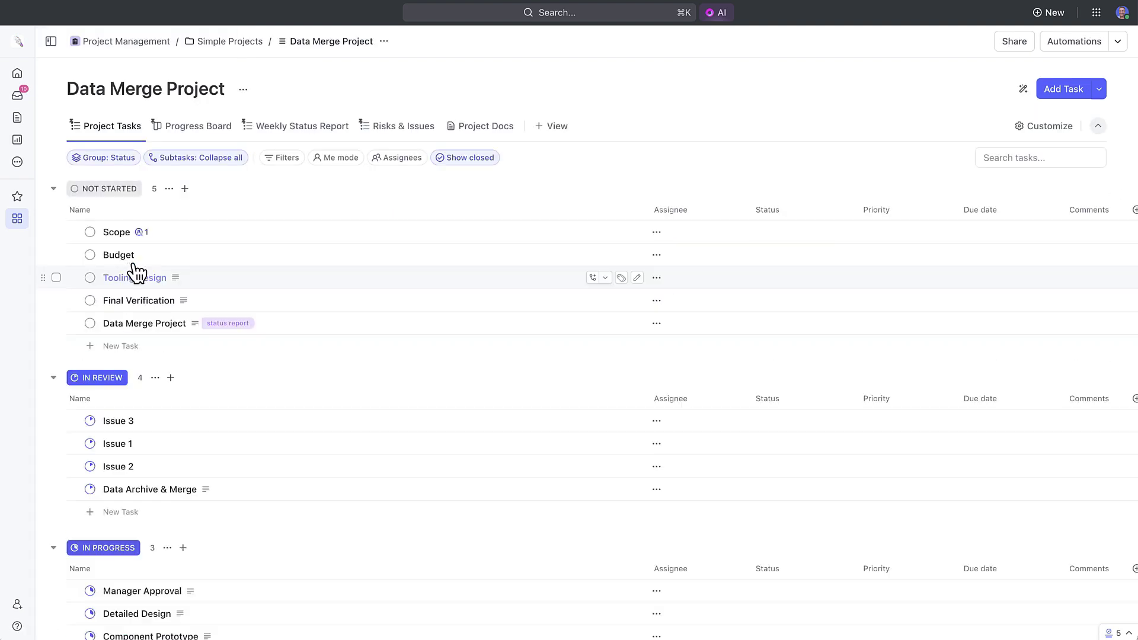
{"action": "left_click", "coordinate": [90, 255]}
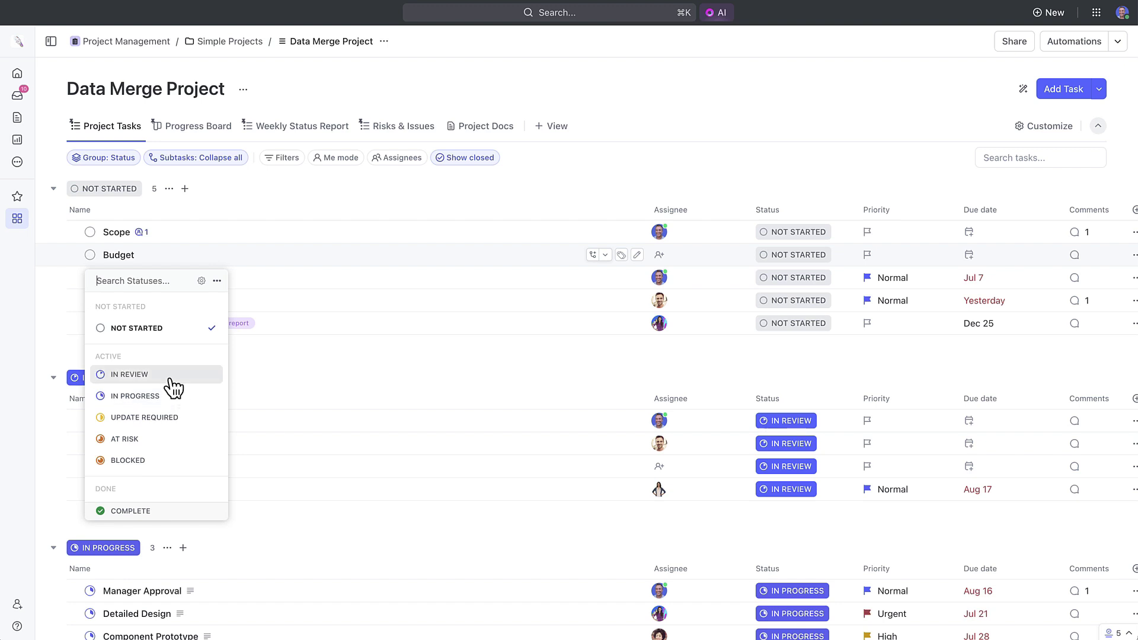
{"action": "left_click", "coordinate": [129, 375]}
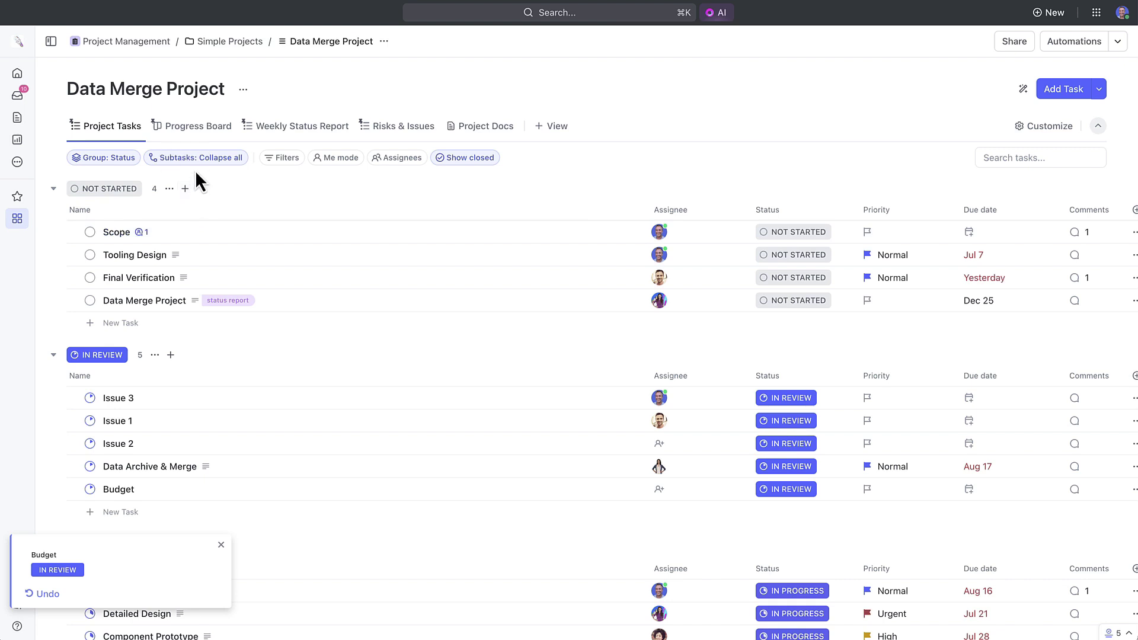
Add Assignee swimlanes to the Progress Board, then move Data Archive & Merge and Final Verification to IN PROGRESS.
{"action": "left_click", "coordinate": [209, 132]}
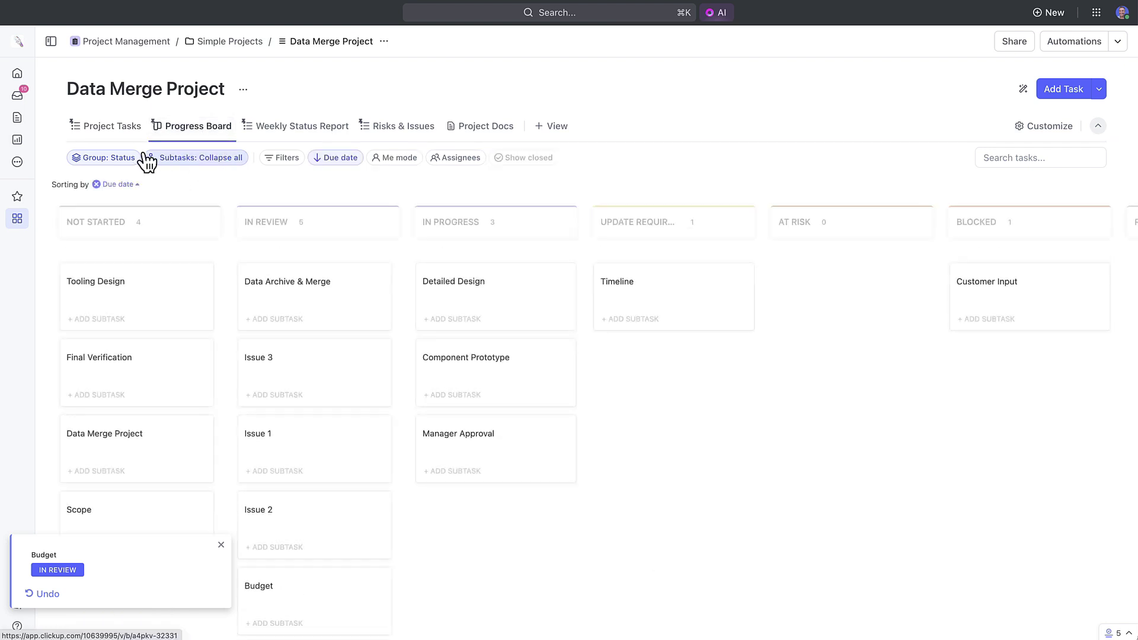
{"action": "left_click", "coordinate": [110, 158]}
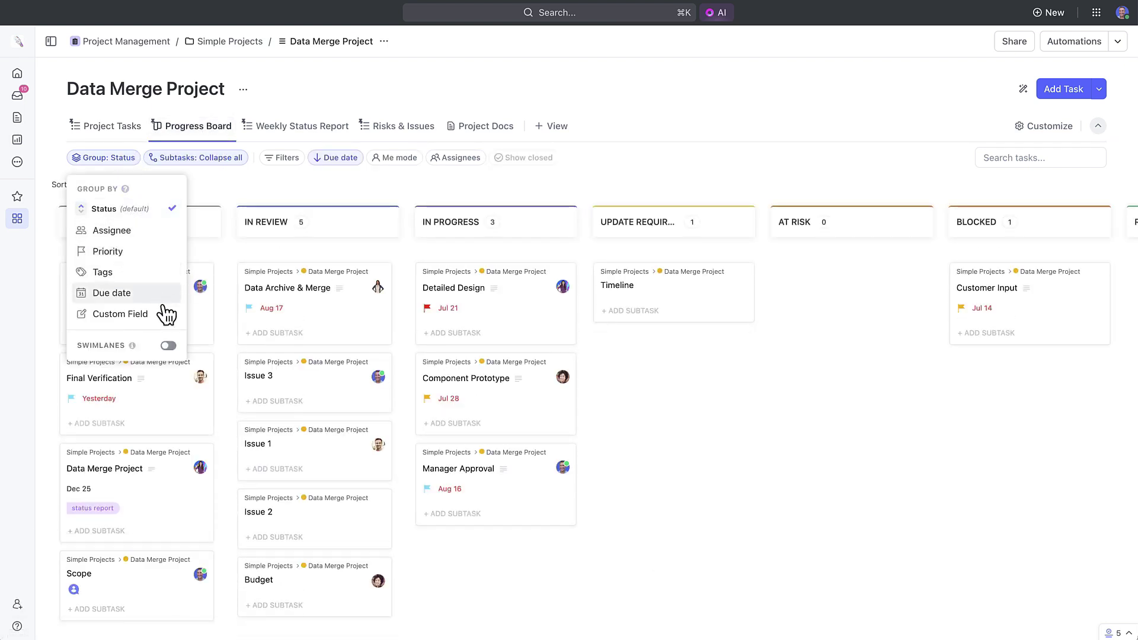
{"action": "left_click", "coordinate": [171, 347]}
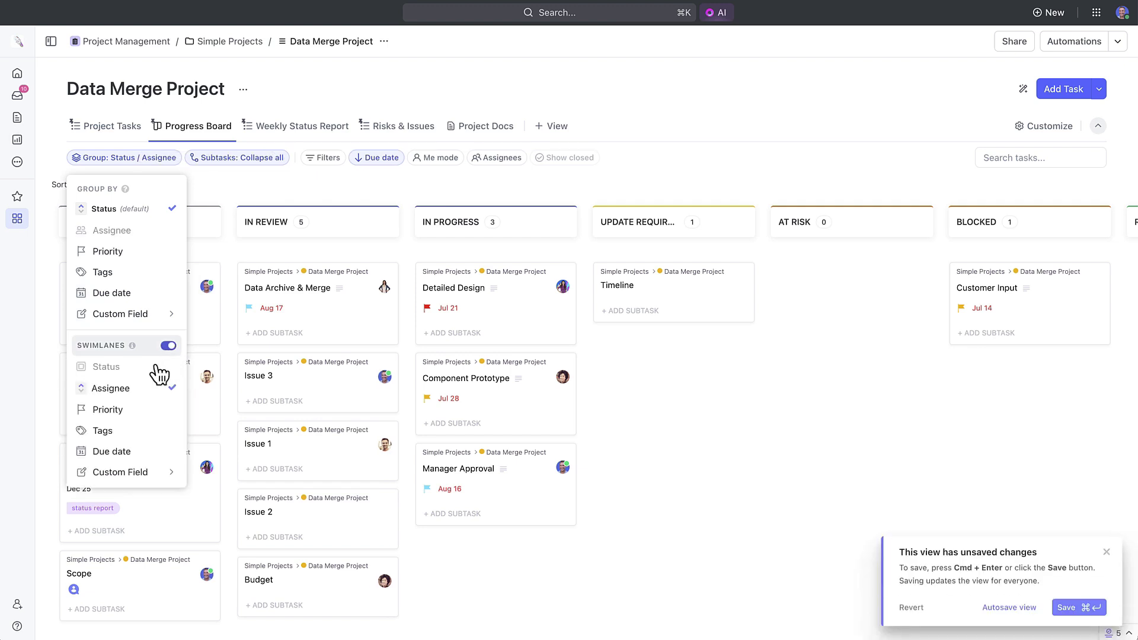
{"action": "left_click", "coordinate": [387, 398]}
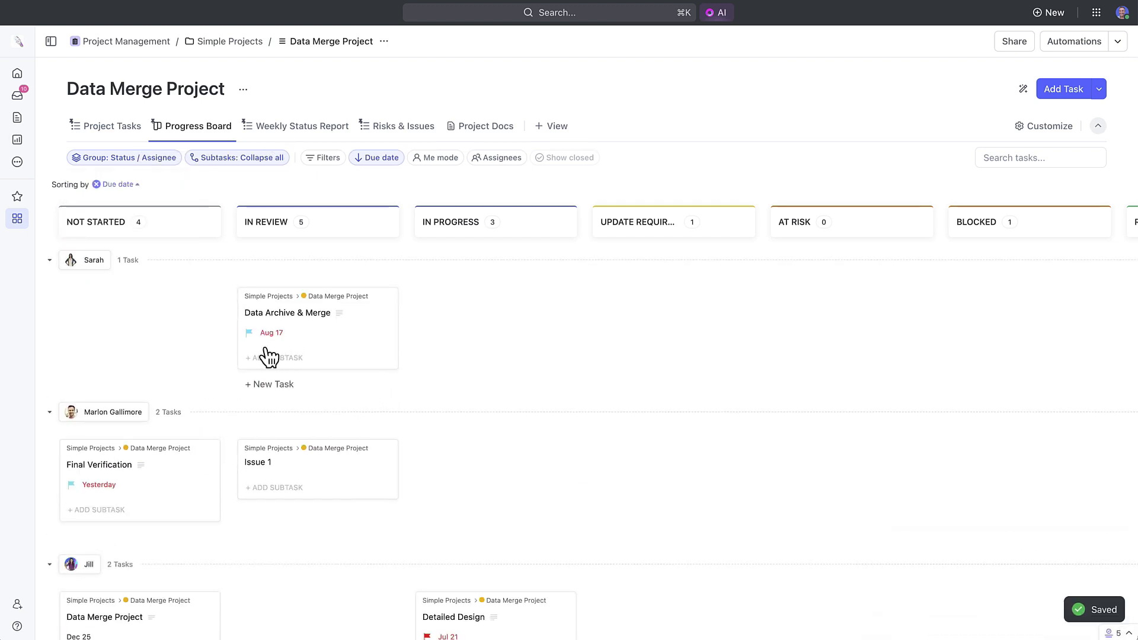
{"action": "left_click_drag", "start_coordinate": [289, 322], "coordinate": [450, 328]}
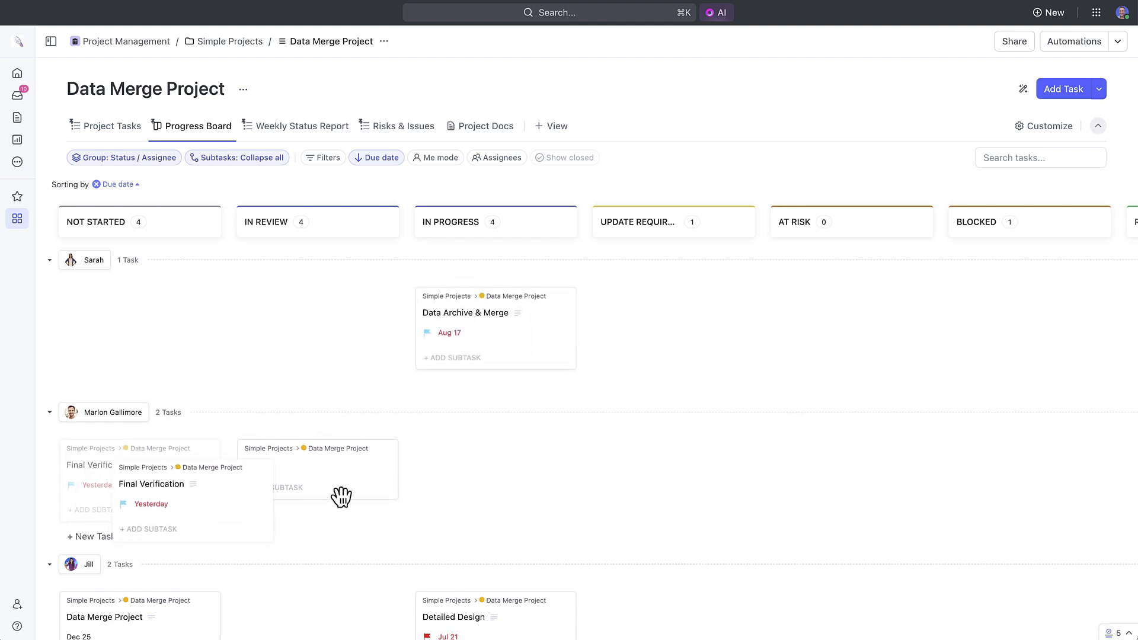
{"action": "left_click_drag", "start_coordinate": [341, 497], "coordinate": [536, 472]}
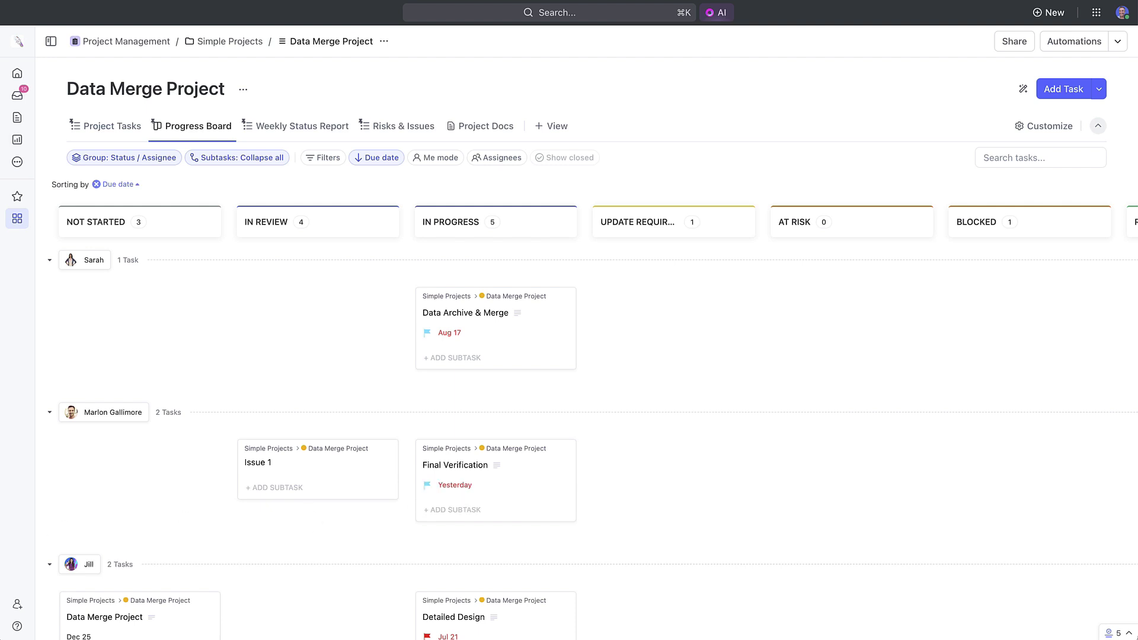
{"action": "left_click", "coordinate": [117, 126]}
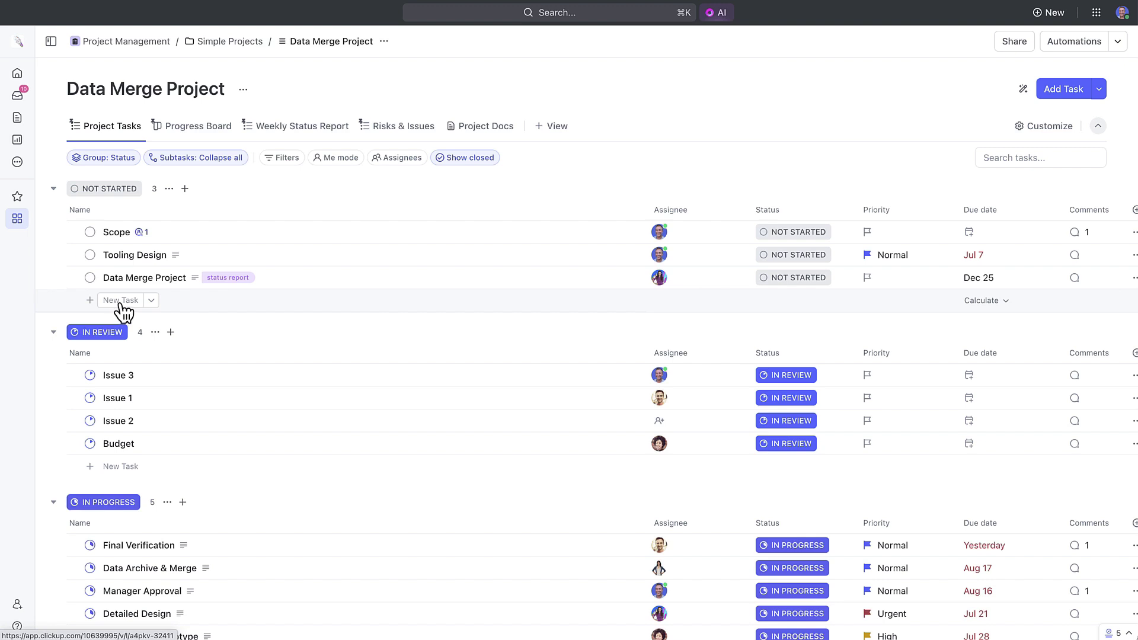
{"action": "left_click", "coordinate": [122, 302]}
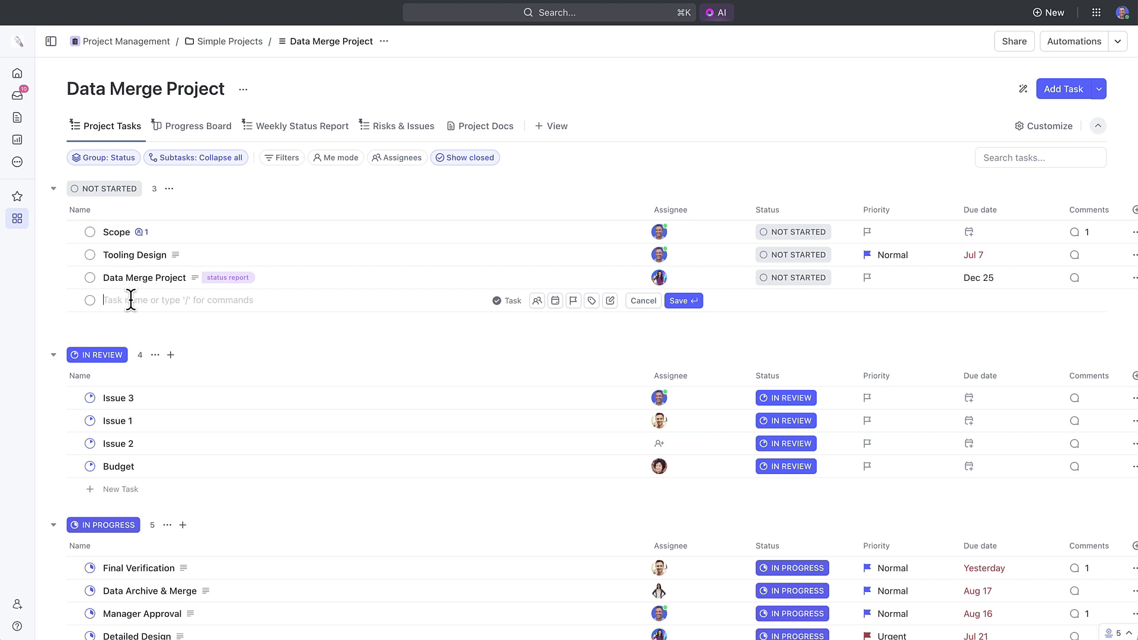
{"action": "type", "text": "Gather requirements"}
{"action": "left_click", "coordinate": [695, 302]}
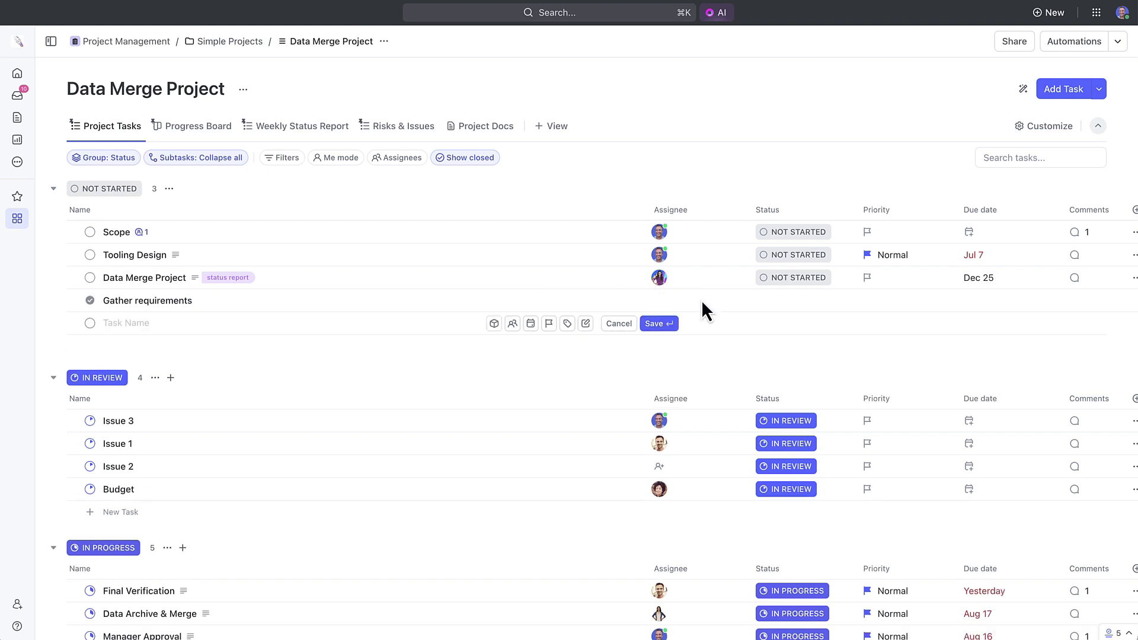
{"action": "left_click", "coordinate": [153, 304]}
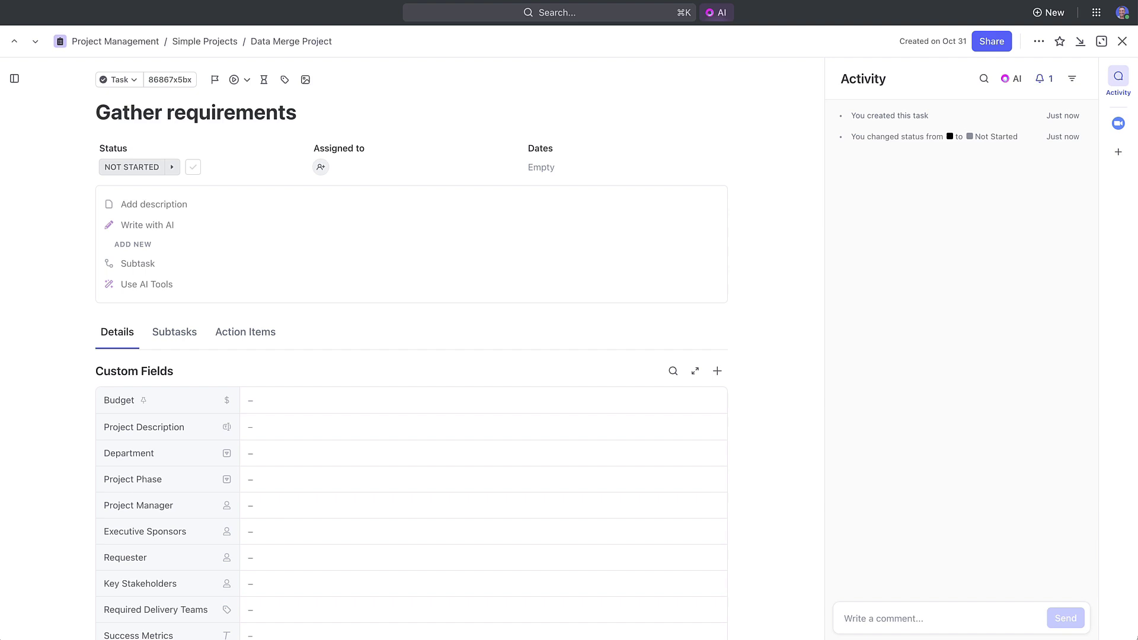
{"action": "scroll", "coordinate": [330, 178], "scroll_direction": "down", "scroll_amount": 1}
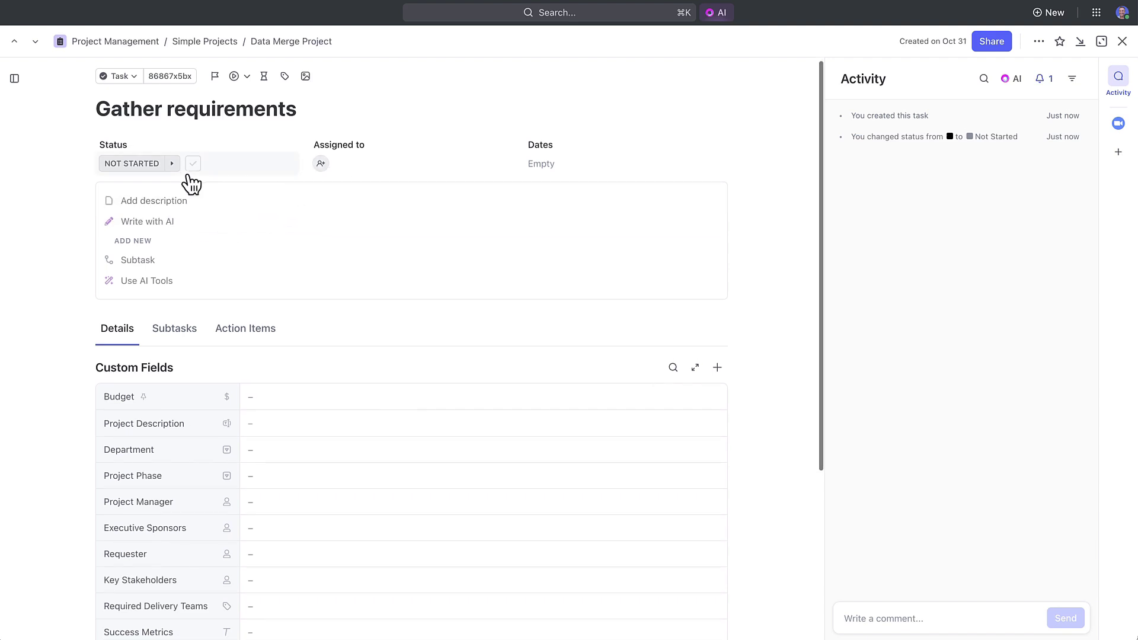
{"action": "scroll", "coordinate": [258, 187], "scroll_direction": "up", "scroll_amount": 1}
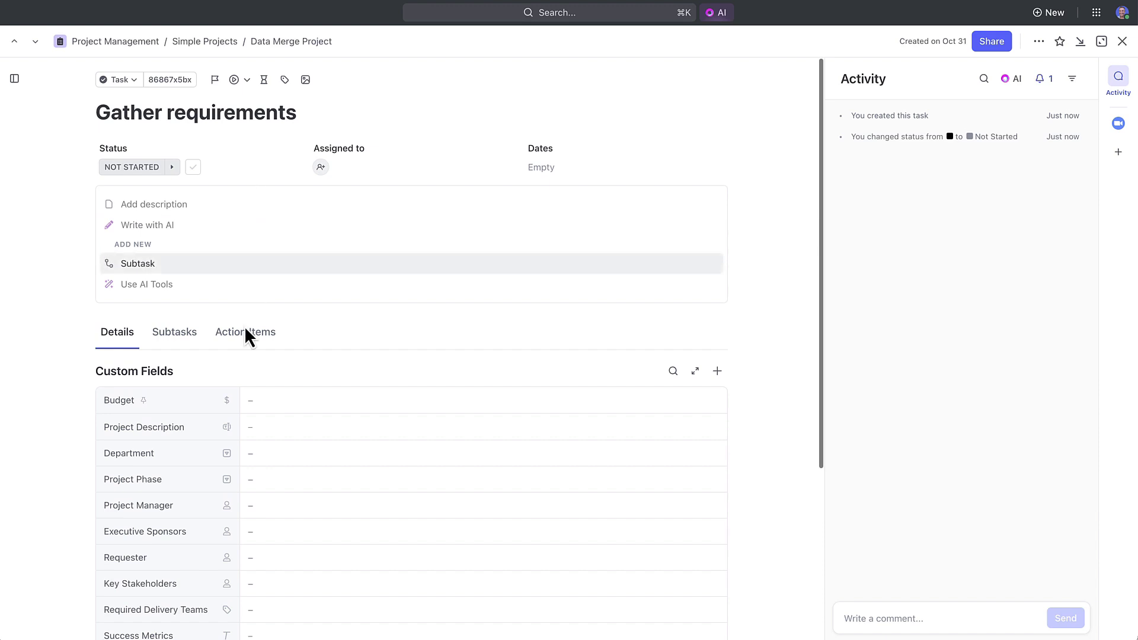
Generate an AI description from the talking points 'Create a task description' and insert it.
{"action": "left_click", "coordinate": [200, 235]}
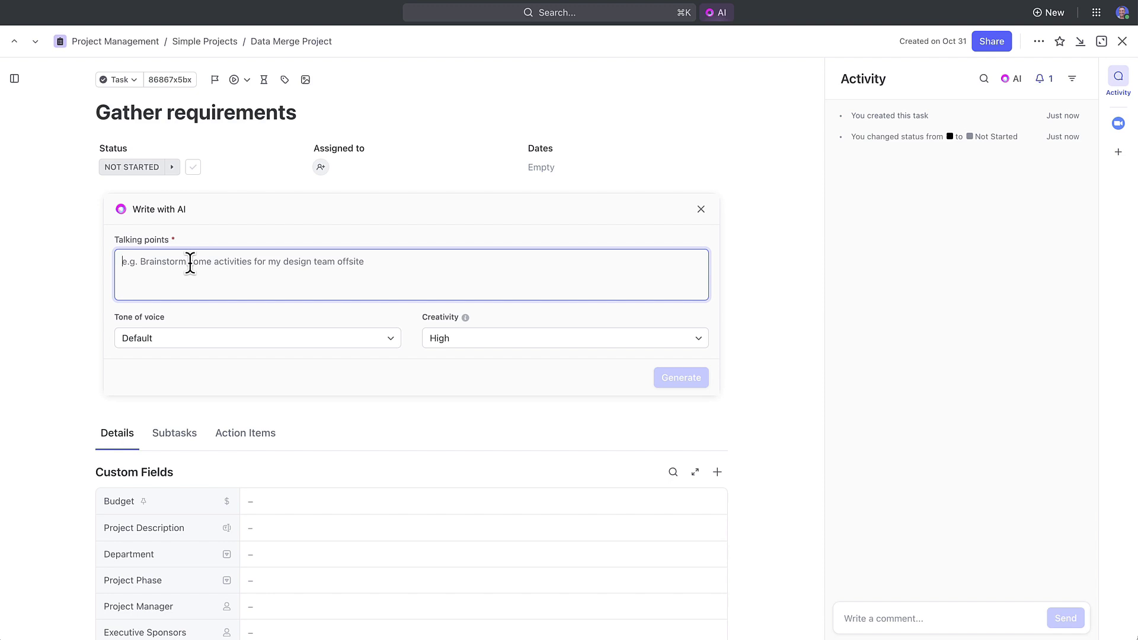
{"action": "type", "text": "Create a "}
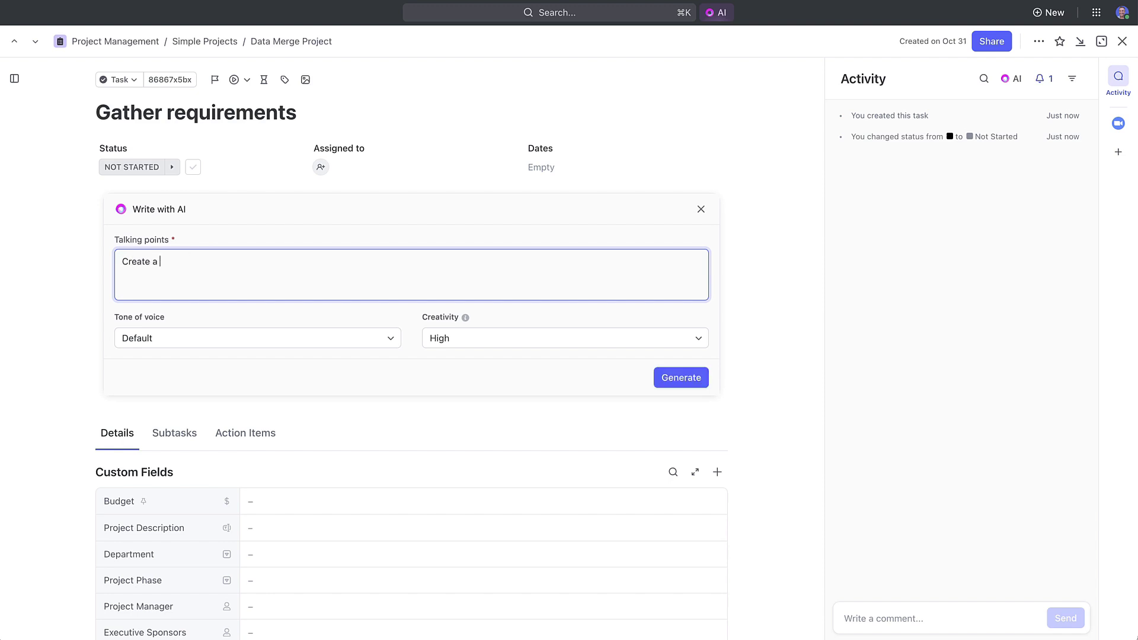
{"action": "type", "text": "task description"}
{"action": "left_click", "coordinate": [681, 379]}
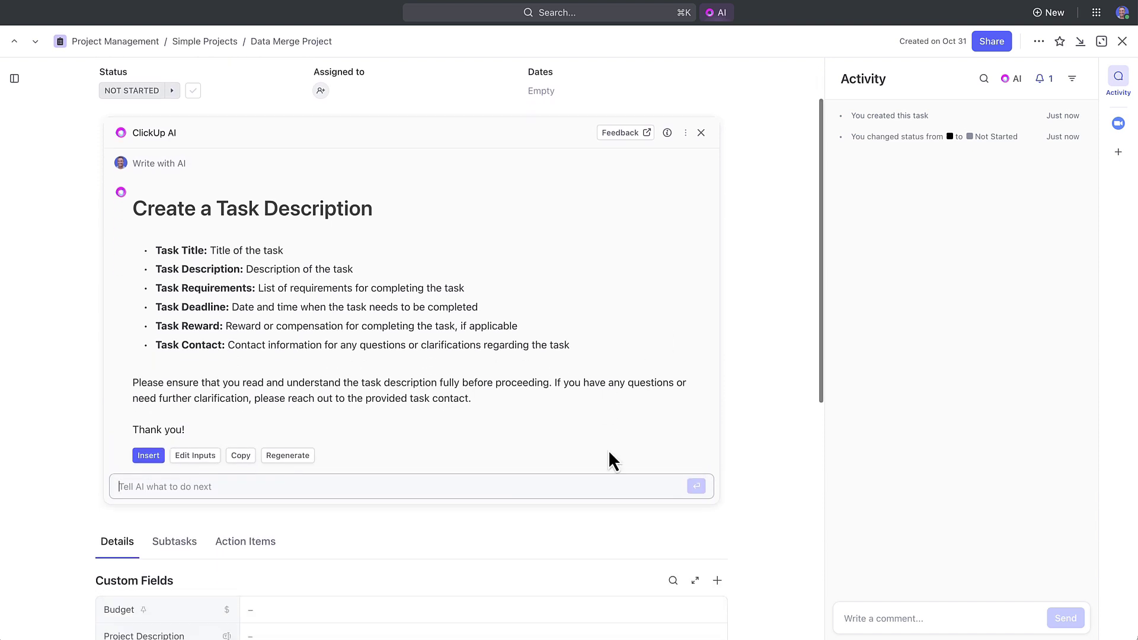
{"action": "scroll", "coordinate": [608, 450], "scroll_direction": "down", "scroll_amount": 5}
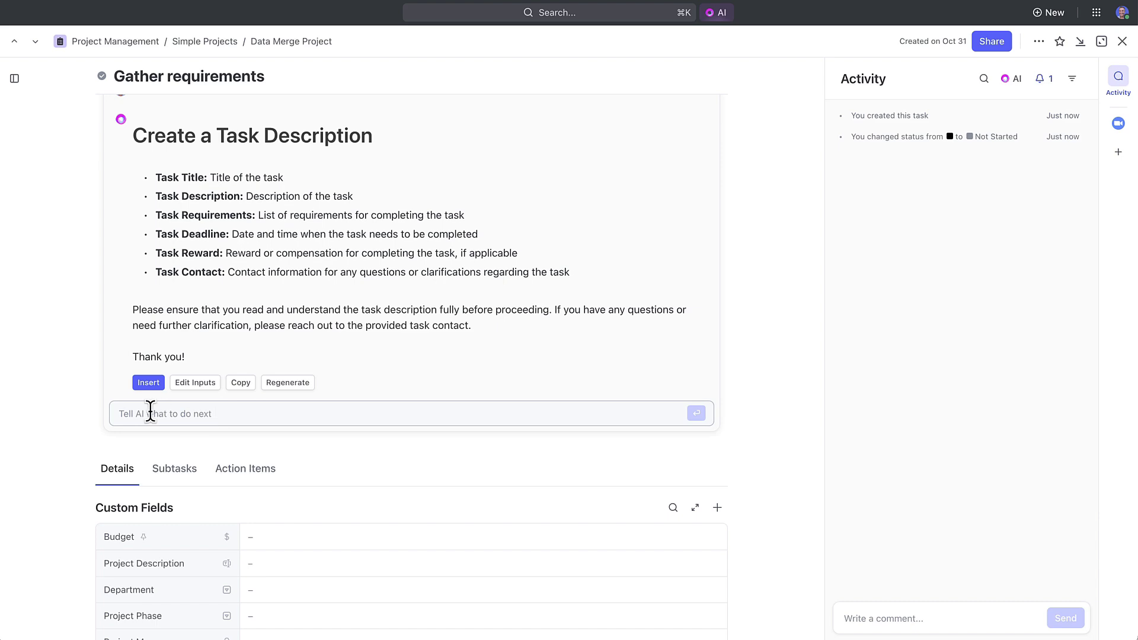
{"action": "left_click", "coordinate": [157, 386]}
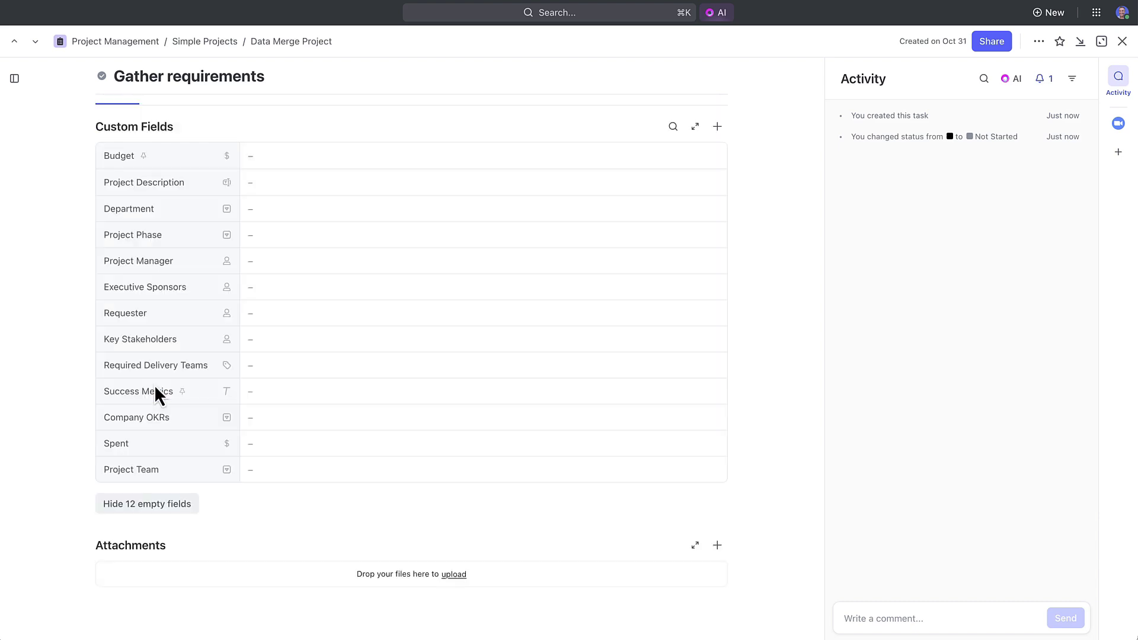
{"action": "scroll", "coordinate": [273, 355], "scroll_direction": "up", "scroll_amount": 5}
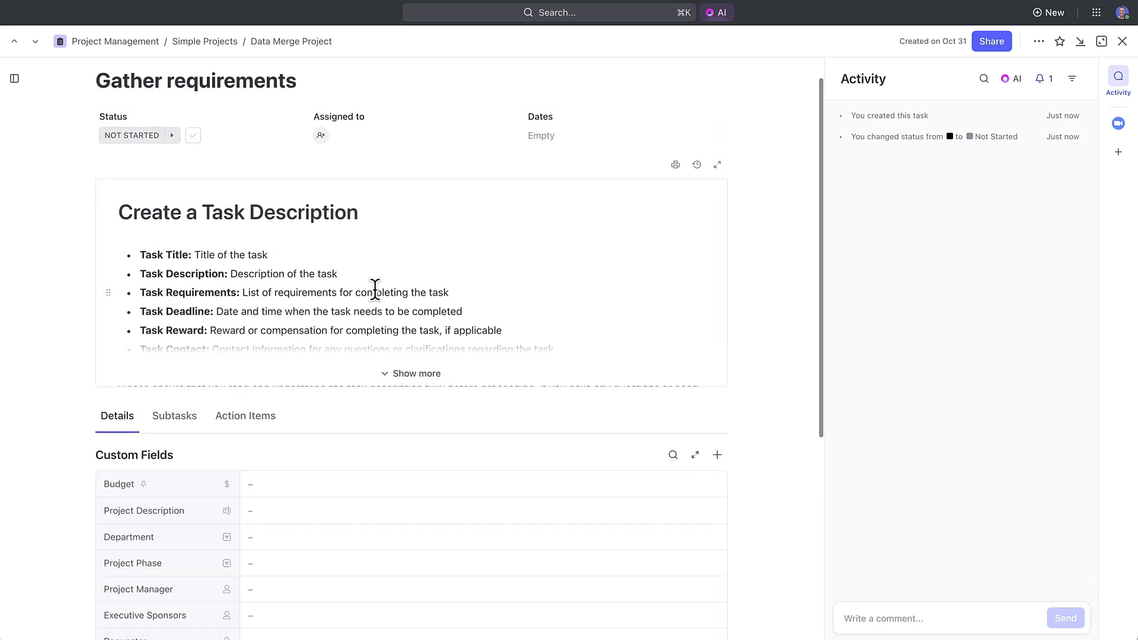
Select the full Gather requirements description and replace it with AI's Summarize this output.
{"action": "double_click", "coordinate": [381, 292]}
{"action": "left_click_drag", "start_coordinate": [111, 222], "coordinate": [539, 432]}
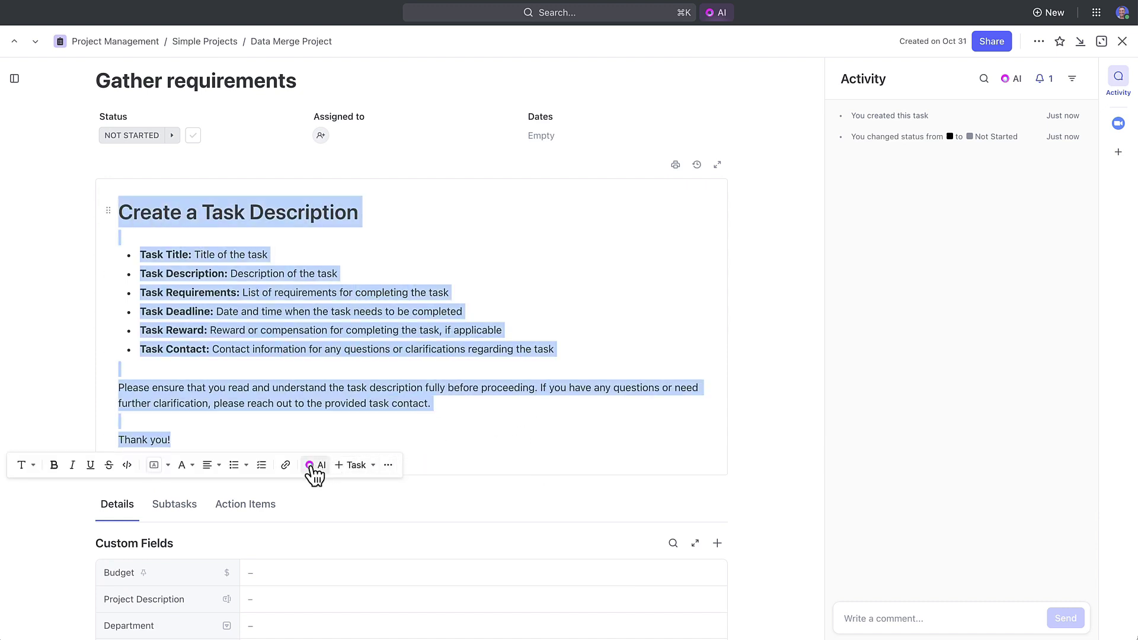
{"action": "left_click", "coordinate": [314, 468]}
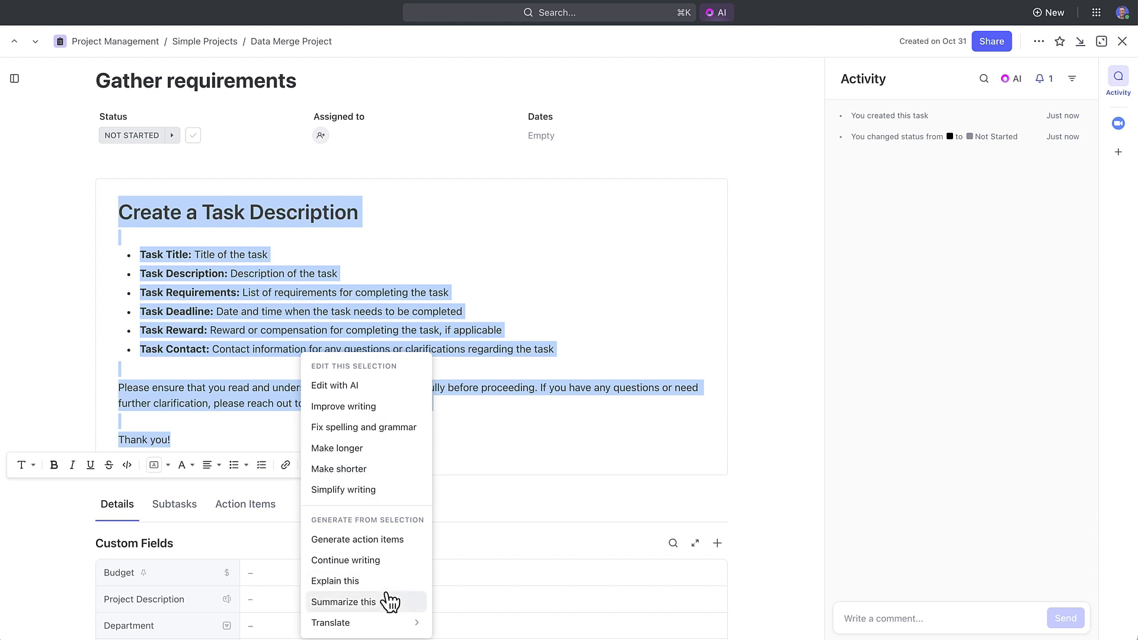
{"action": "left_click", "coordinate": [344, 602]}
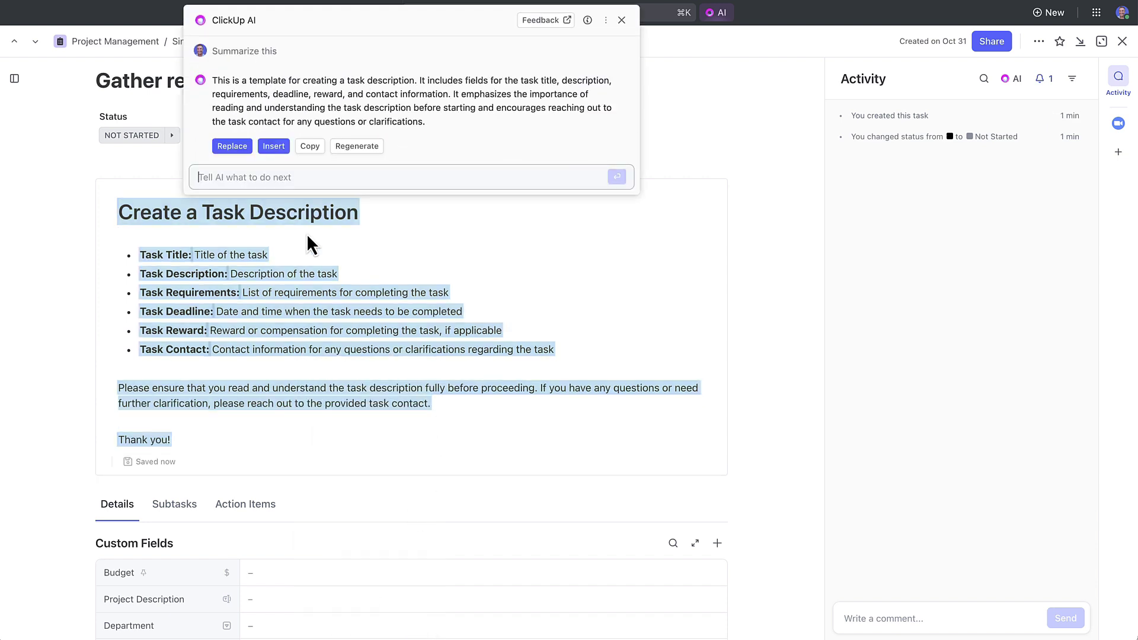
{"action": "left_click", "coordinate": [233, 146]}
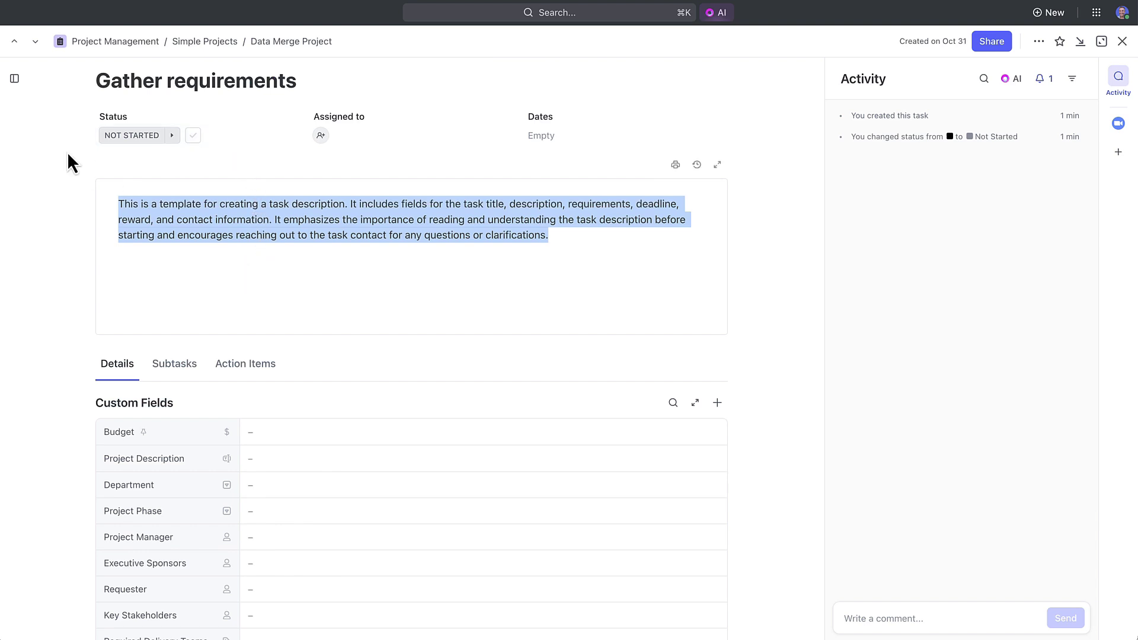
In the Subtasks sidebar, add a subtask named 'Form and assessment' and open its page.
{"action": "left_click", "coordinate": [15, 79]}
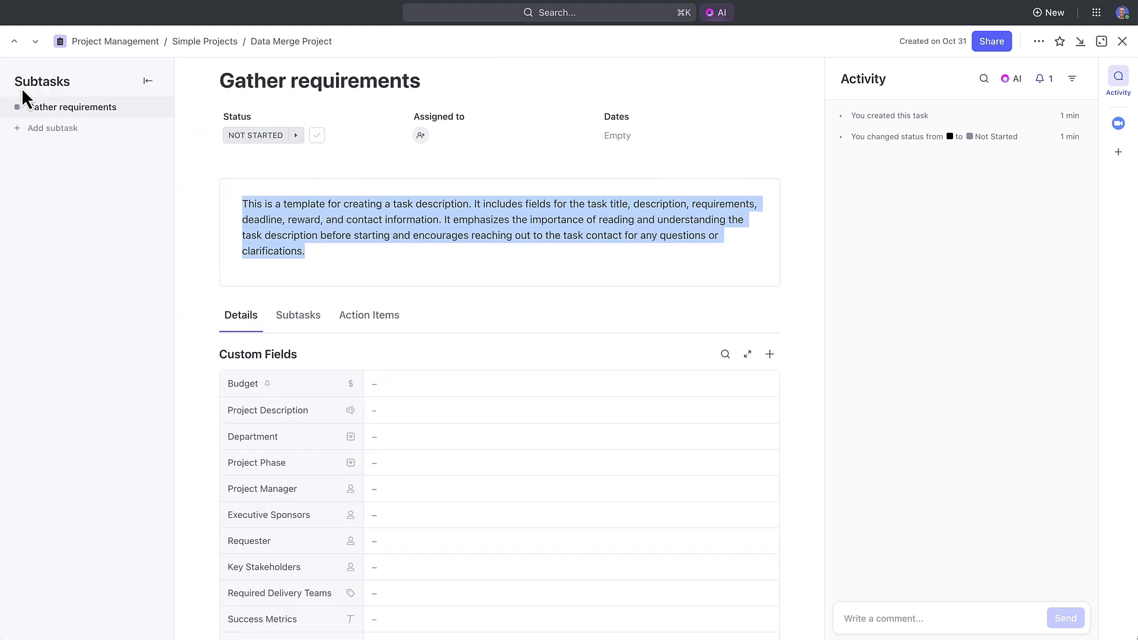
{"action": "left_click", "coordinate": [50, 129]}
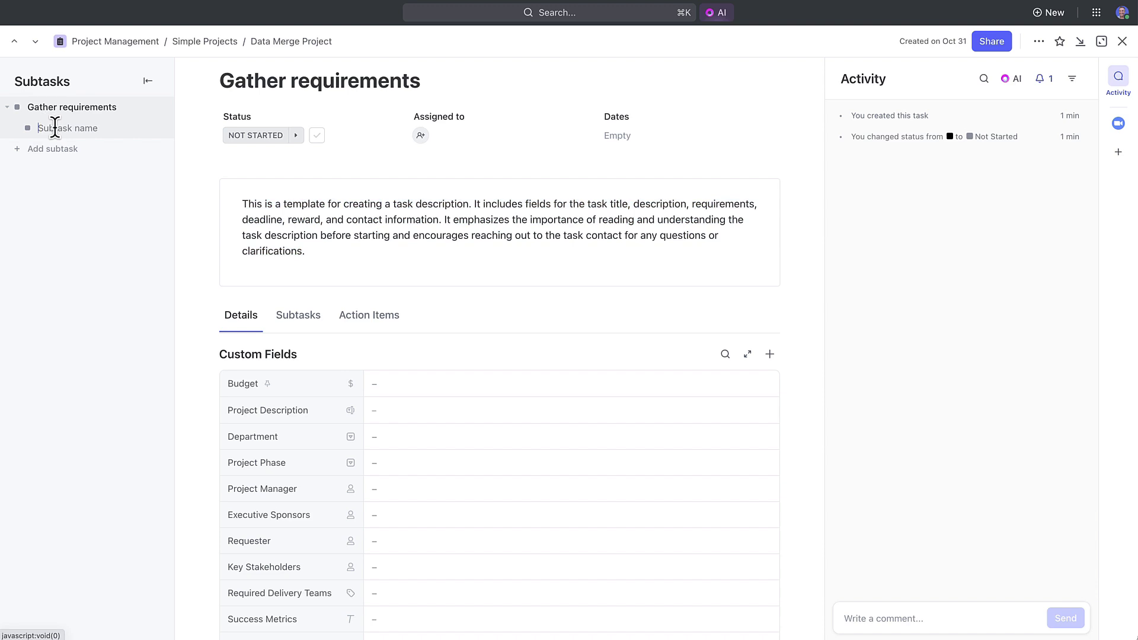
{"action": "type", "text": "Form and assessment"}
{"action": "key", "text": "Return"}
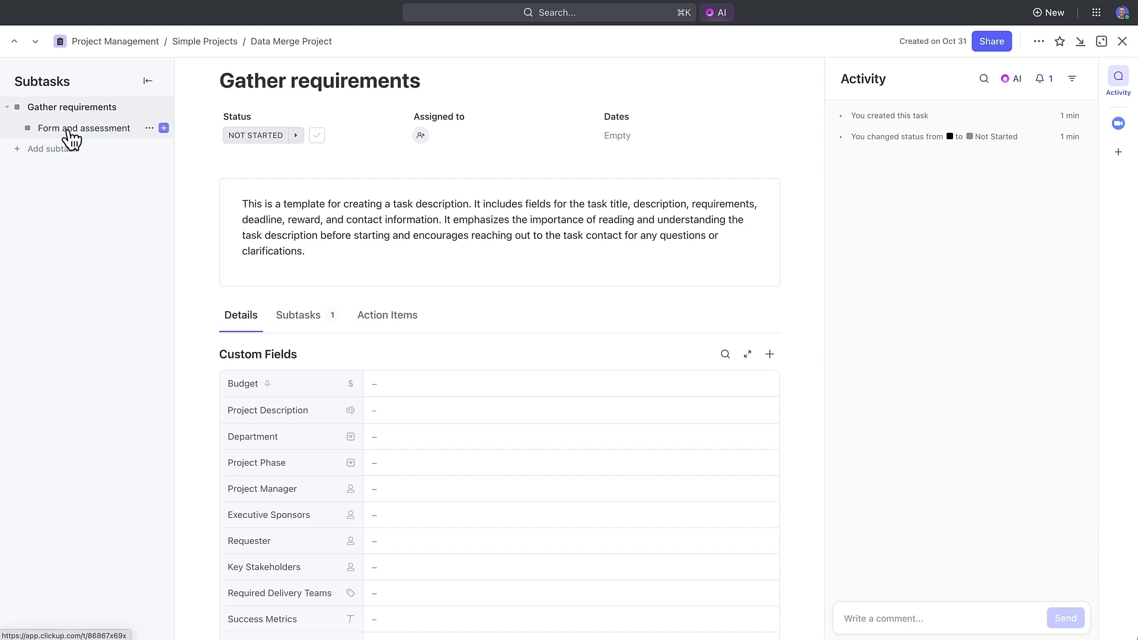
{"action": "left_click", "coordinate": [98, 134]}
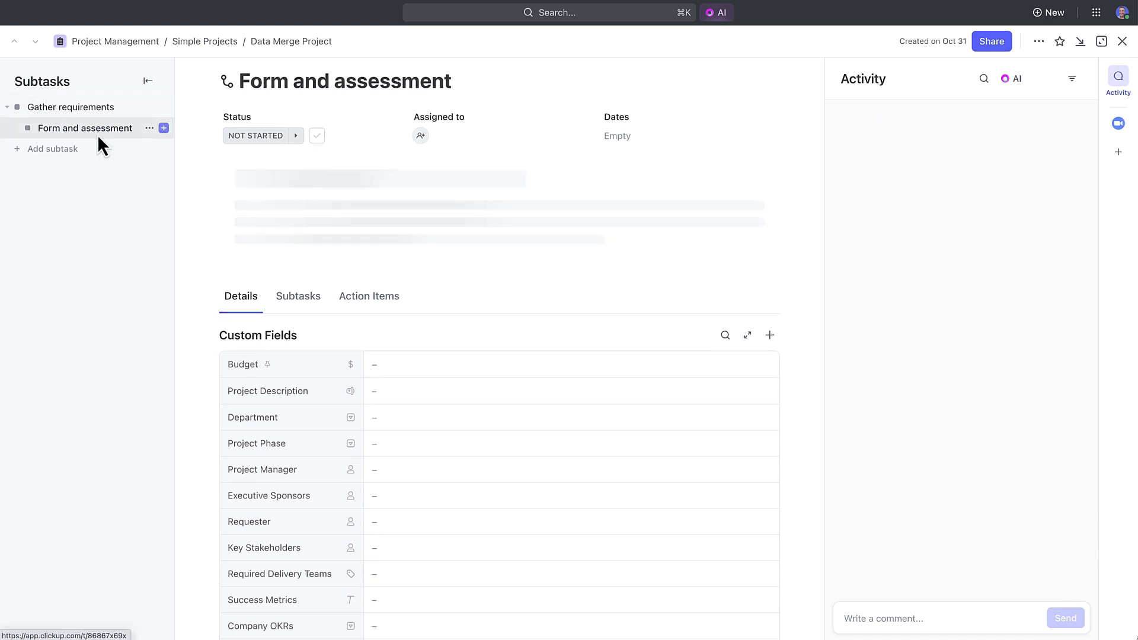
Return to Gather requirements and review its one subtask and twelve empty custom fields.
{"action": "left_click", "coordinate": [81, 113]}
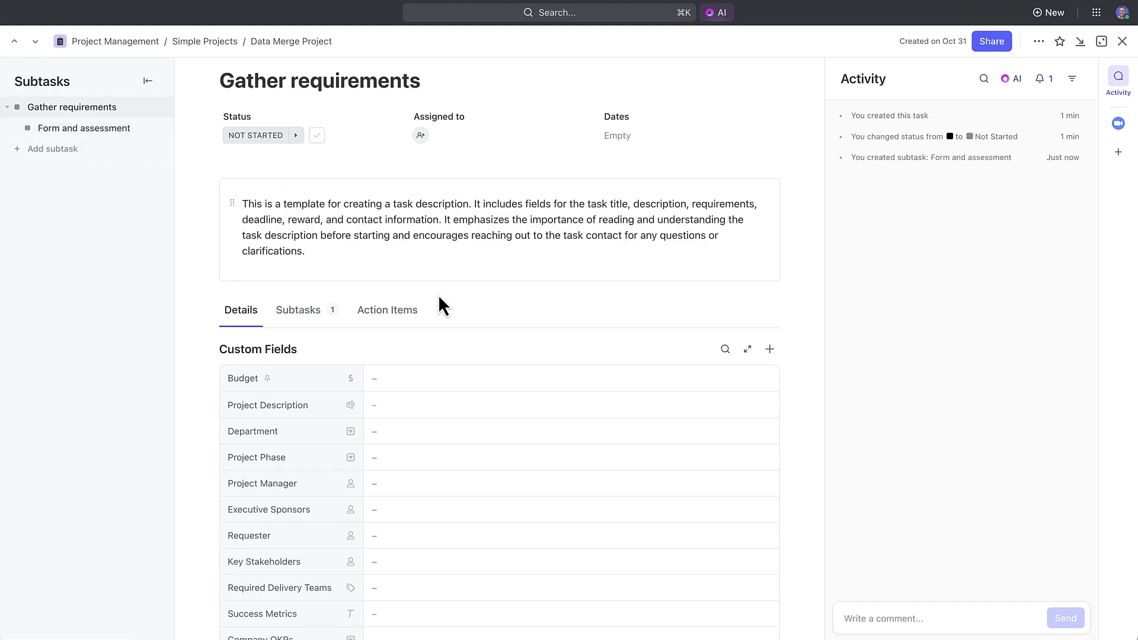
{"action": "scroll", "coordinate": [435, 316], "scroll_direction": "down", "scroll_amount": 3}
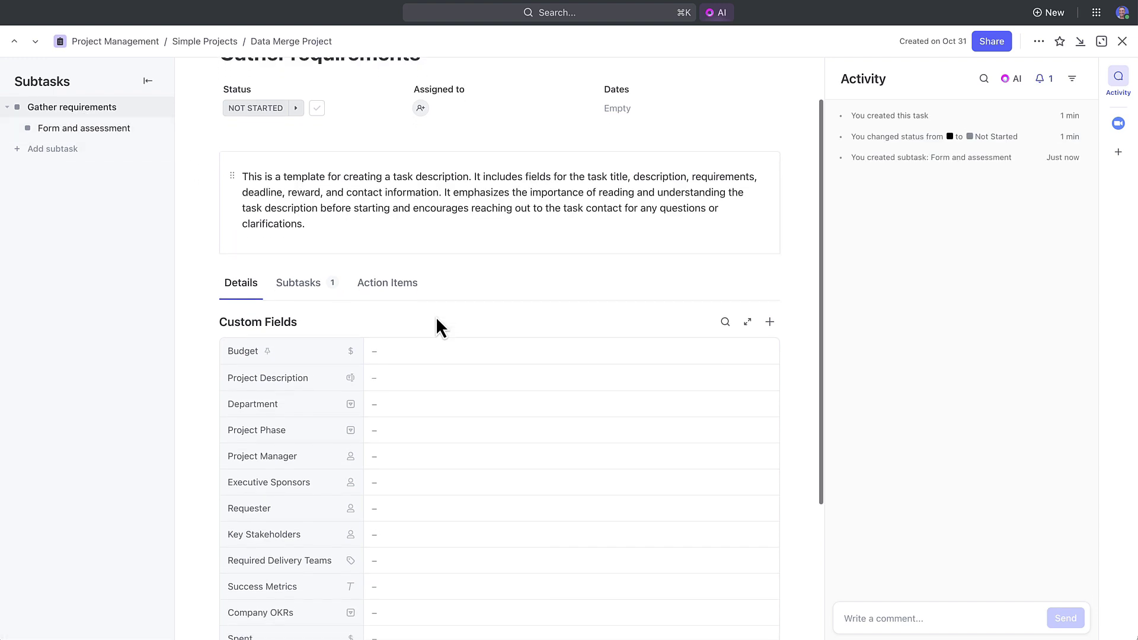
{"action": "scroll", "coordinate": [436, 316], "scroll_direction": "down", "scroll_amount": 3}
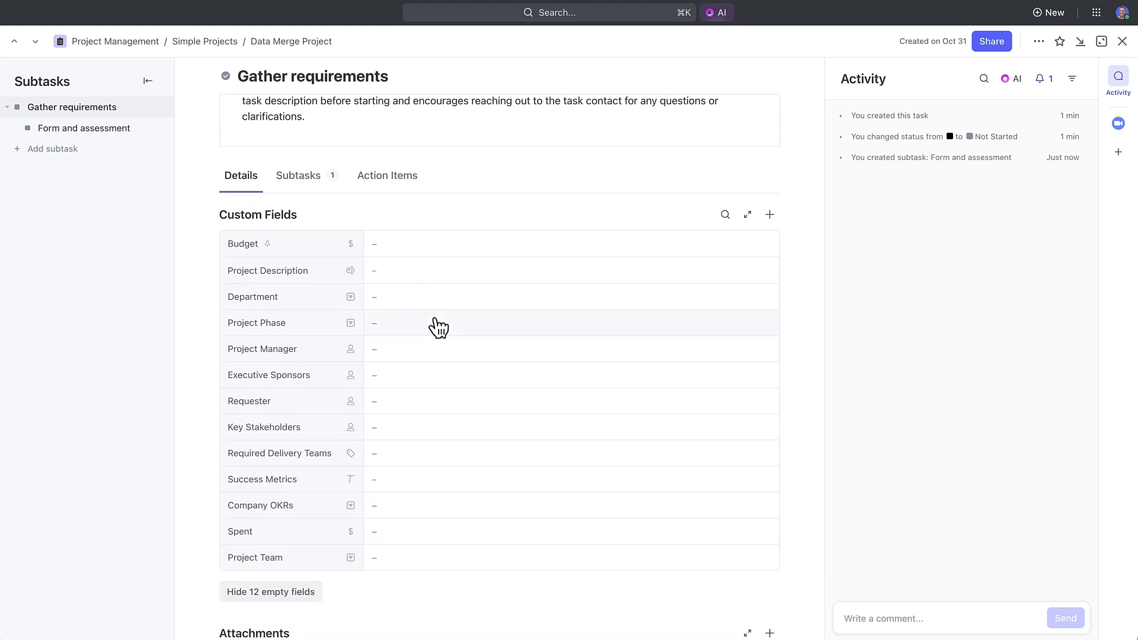
{"action": "scroll", "coordinate": [438, 328], "scroll_direction": "down", "scroll_amount": 1}
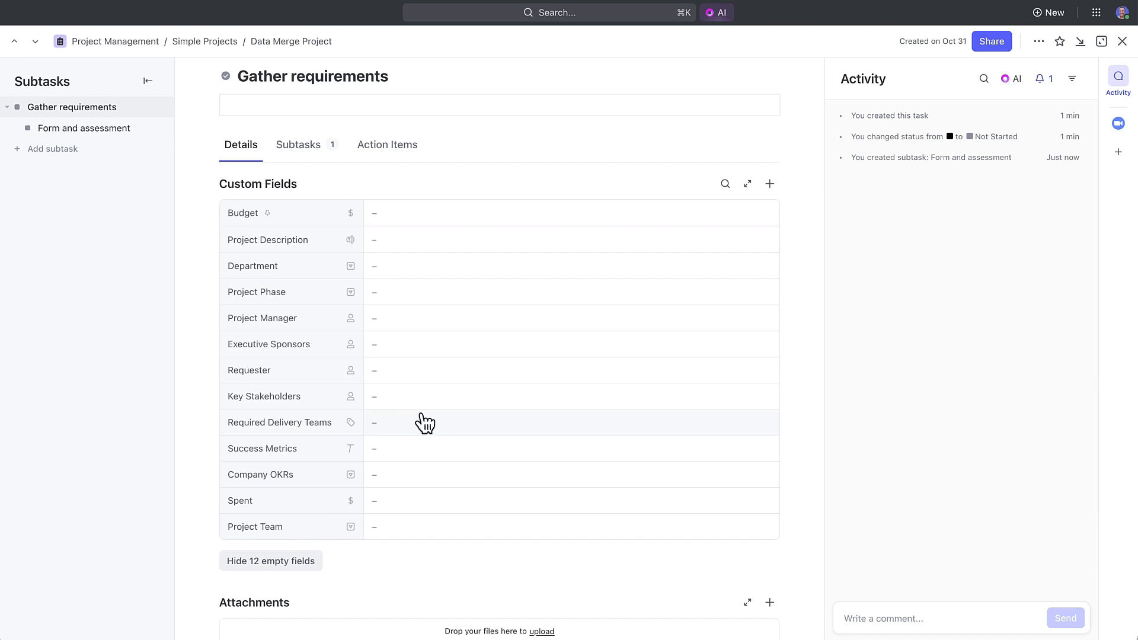
{"action": "scroll", "coordinate": [421, 413], "scroll_direction": "down", "scroll_amount": 1}
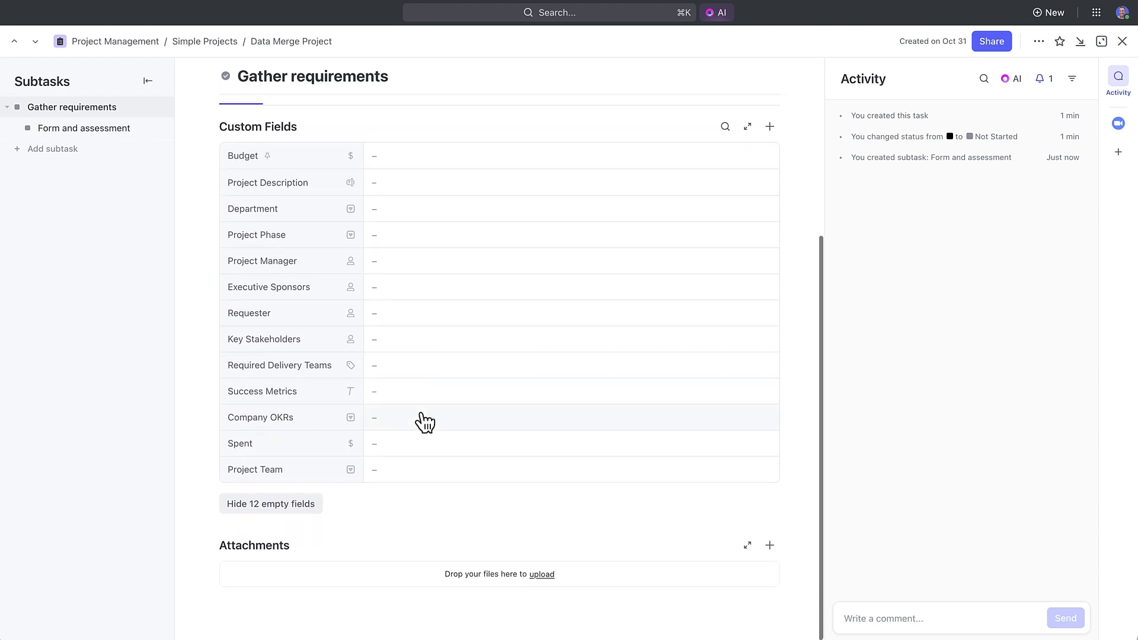
{"action": "scroll", "coordinate": [424, 423], "scroll_direction": "up", "scroll_amount": 3}
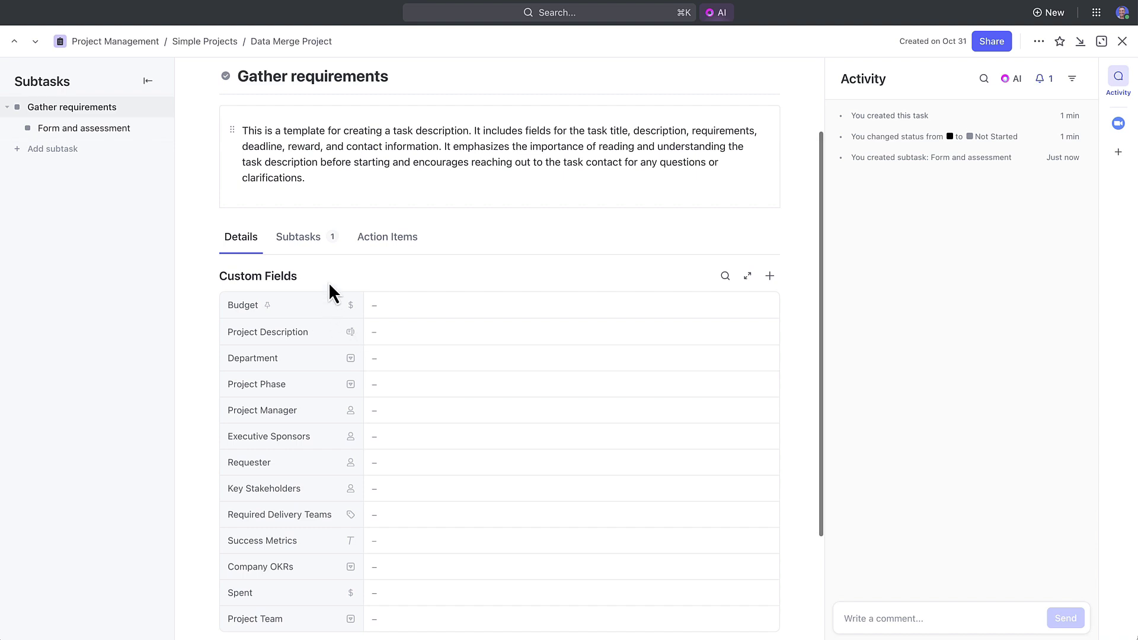
Generate AI subtask suggestions and create all five, Define task objectives through Document all gathered requirements.
{"action": "left_click", "coordinate": [303, 247]}
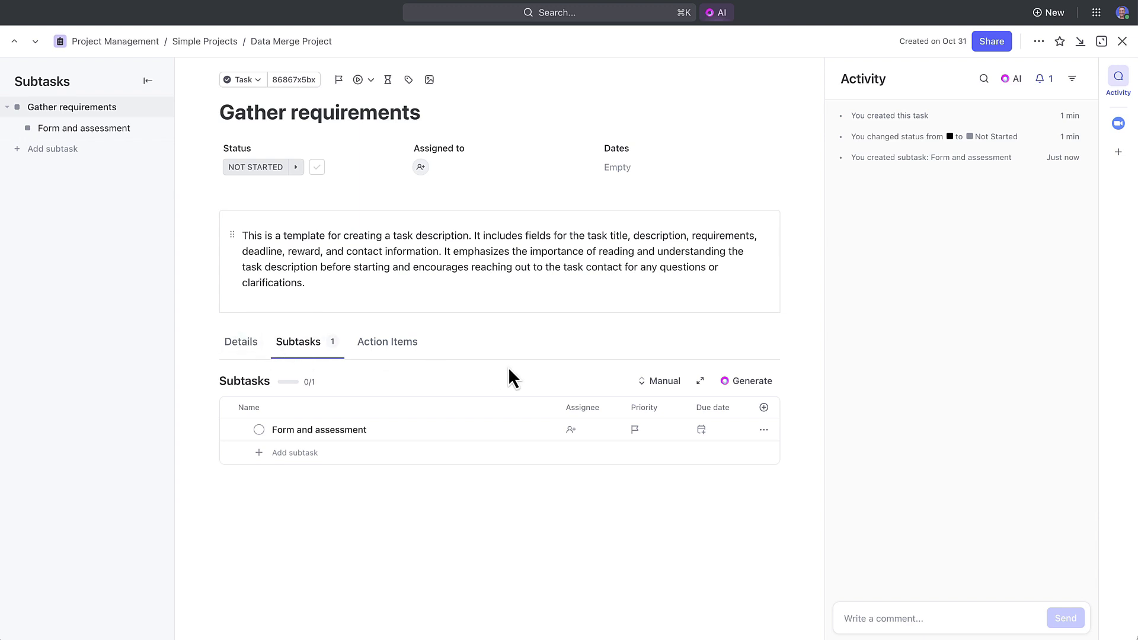
{"action": "left_click", "coordinate": [746, 392]}
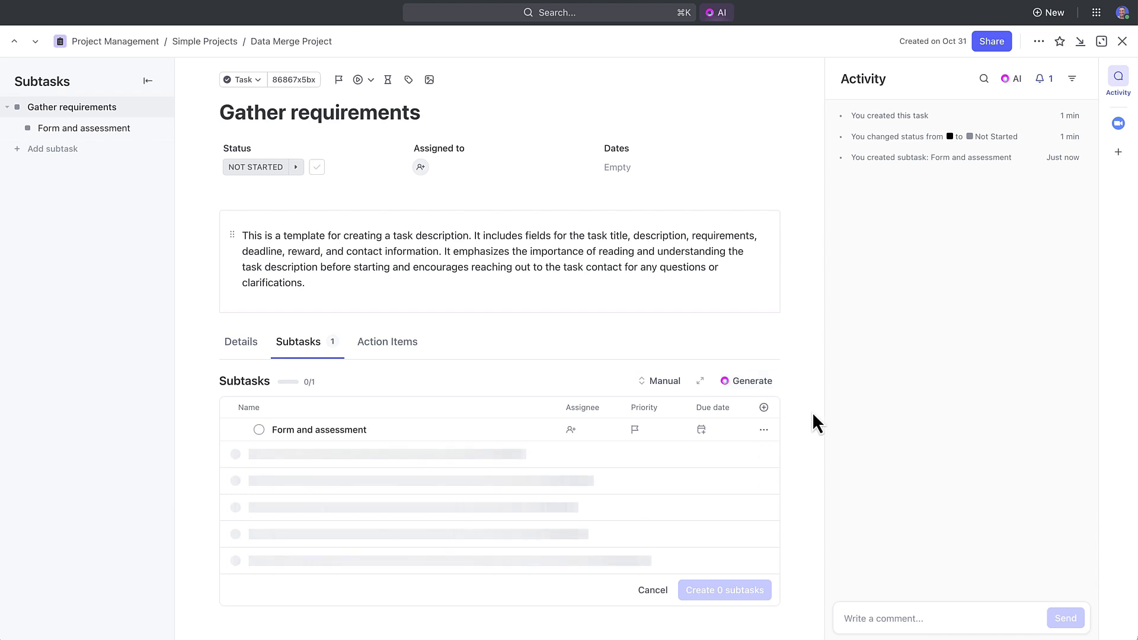
{"action": "scroll", "coordinate": [812, 415], "scroll_direction": "down", "scroll_amount": 1}
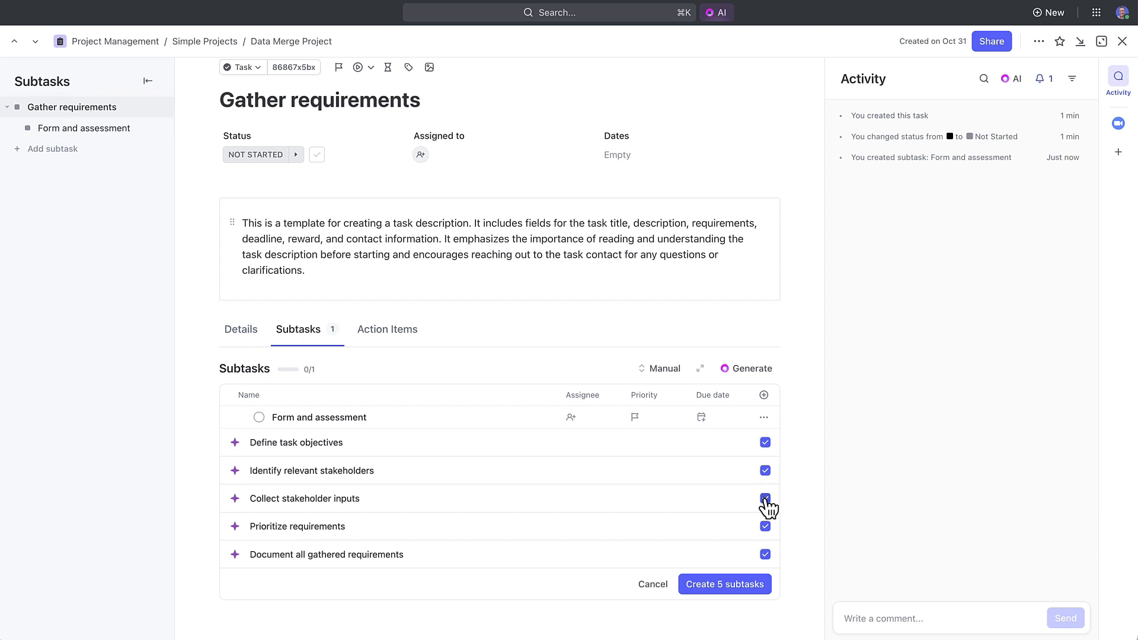
{"action": "left_click", "coordinate": [703, 584]}
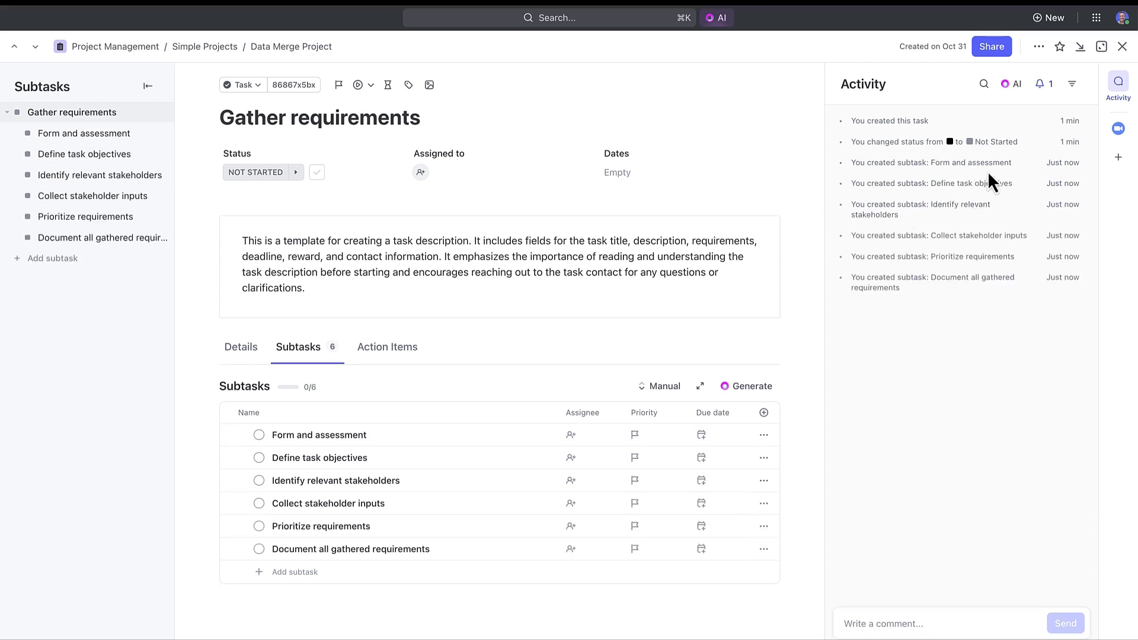
Comment 'Checking in on this' with a teammate @-mention on Gather requirements, then bring up Add Link.
{"action": "left_click", "coordinate": [1121, 86]}
{"action": "left_click", "coordinate": [1119, 84]}
{"action": "left_click", "coordinate": [865, 622]}
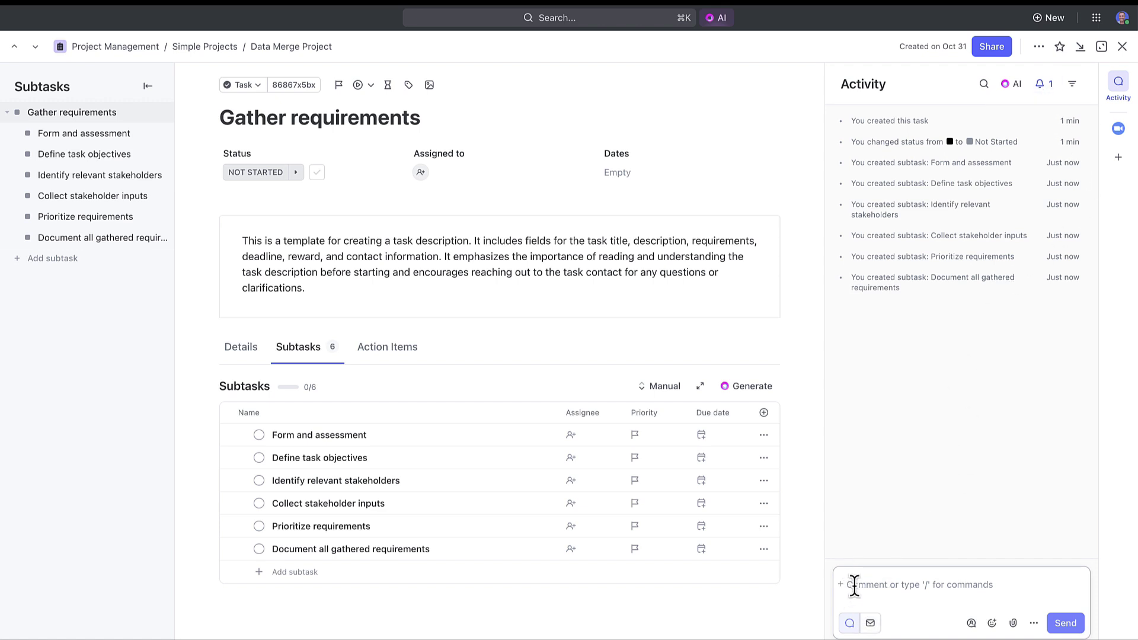
{"action": "type", "text": "@amy"}
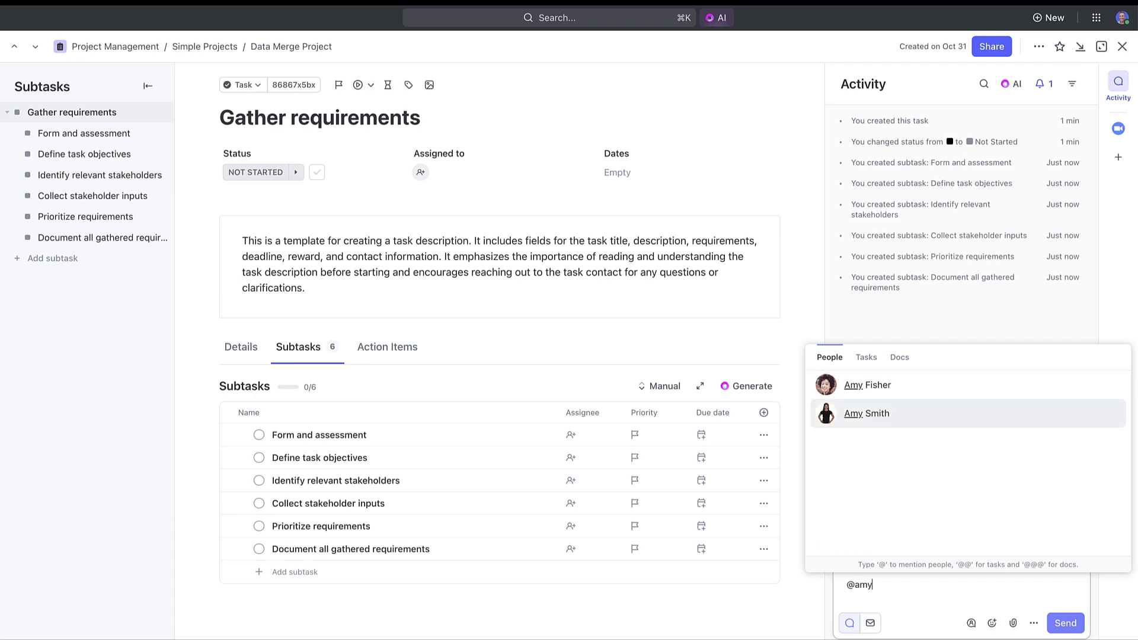
{"action": "left_click", "coordinate": [885, 385]}
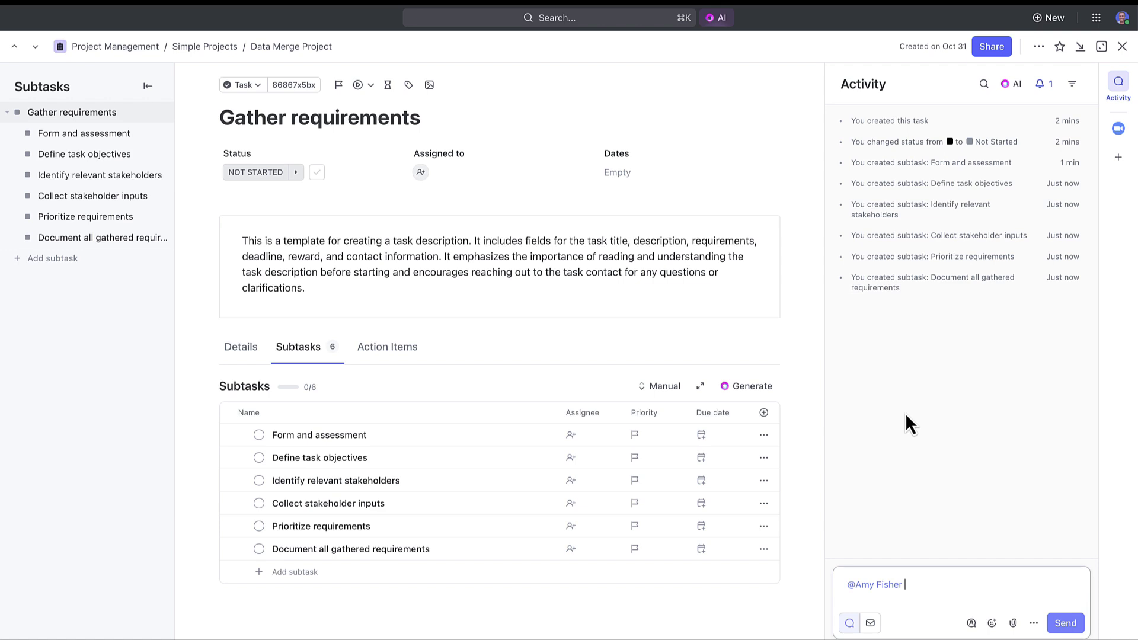
{"action": "type", "text": "Checking in on this!"}
{"action": "key", "text": "Return"}
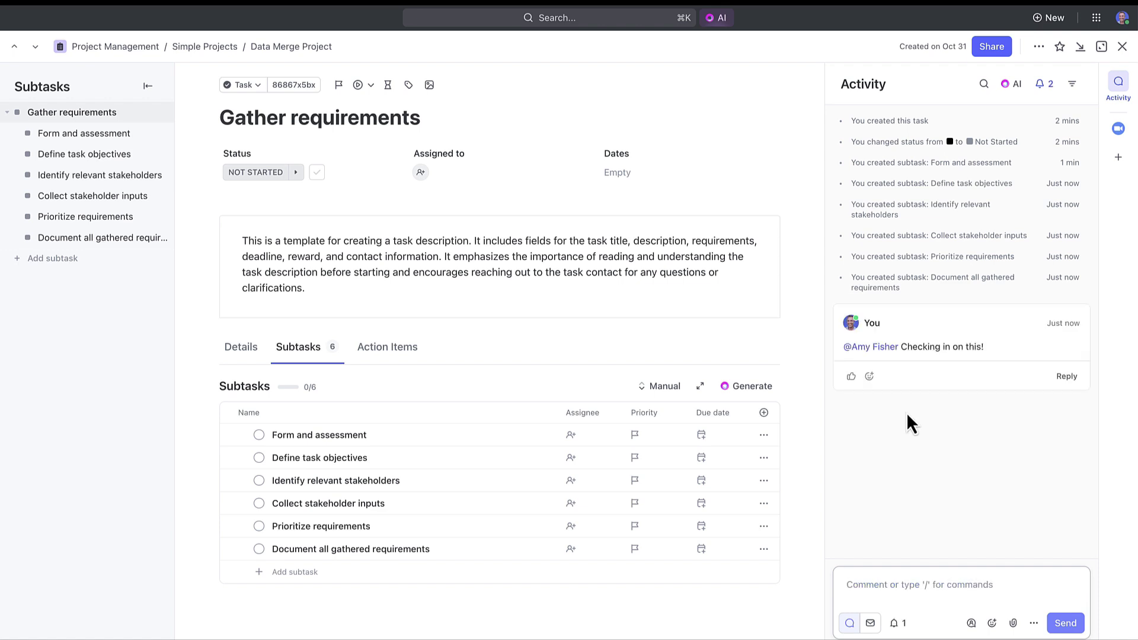
{"action": "left_click", "coordinate": [1119, 159]}
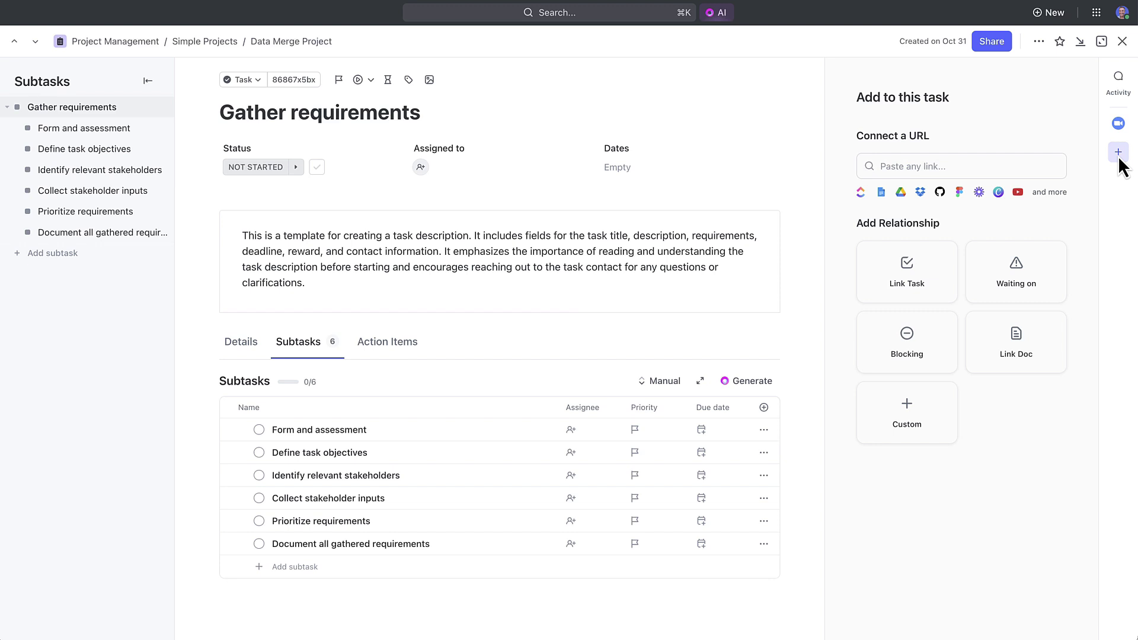
Link another task to Gather requirements as a related task.
{"action": "left_click", "coordinate": [924, 276]}
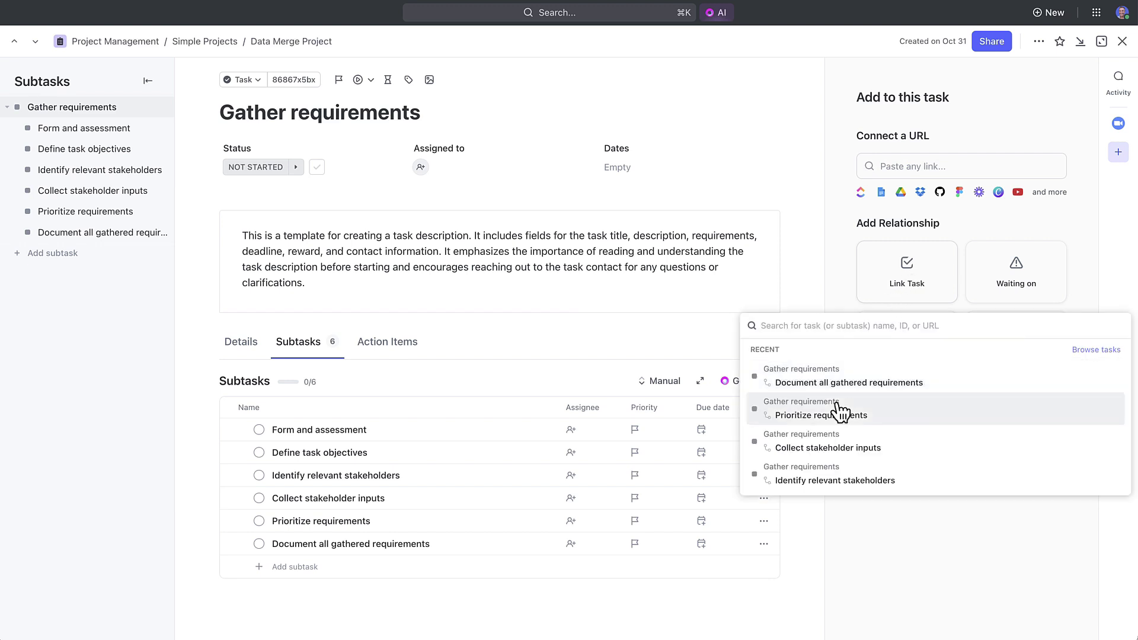
{"action": "scroll", "coordinate": [840, 409], "scroll_direction": "down", "scroll_amount": 5}
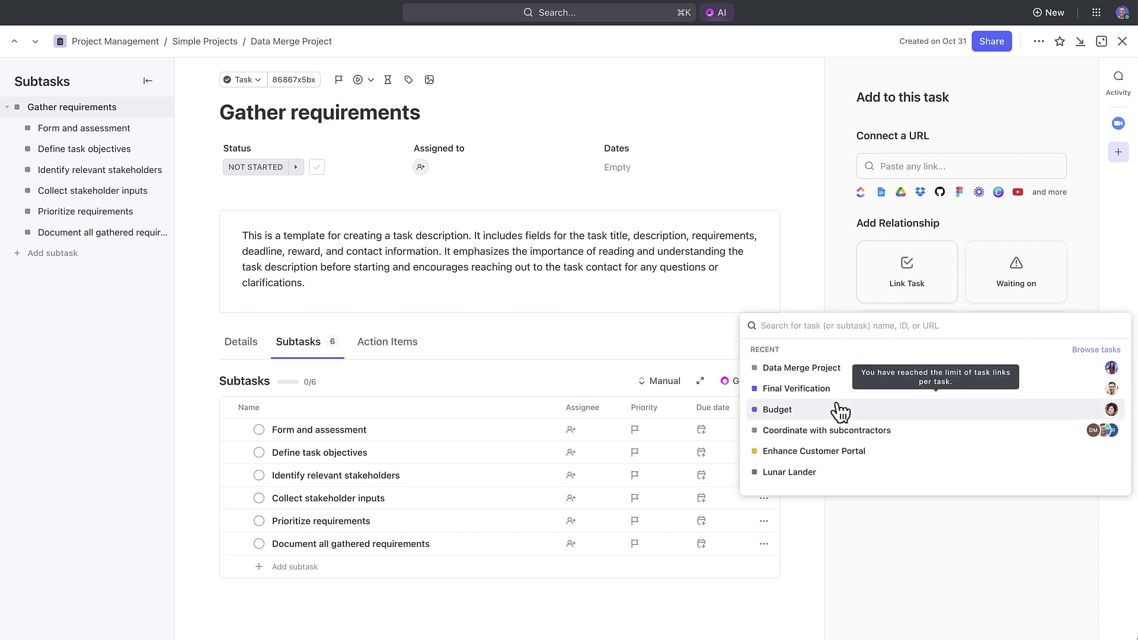
{"action": "left_click", "coordinate": [811, 372]}
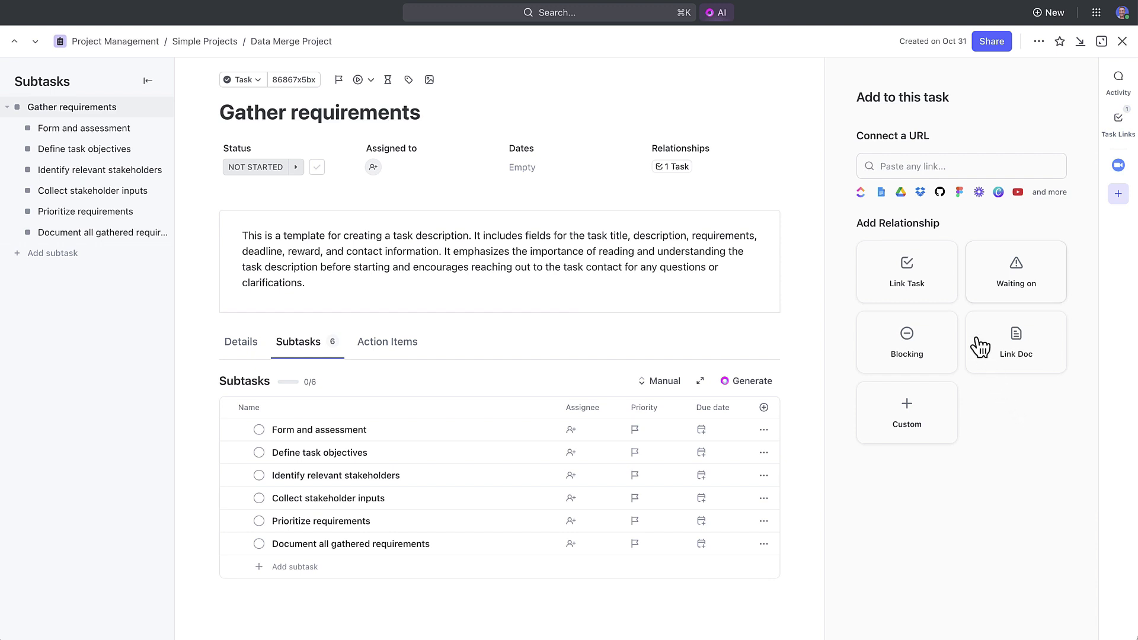
{"action": "left_click", "coordinate": [884, 162]}
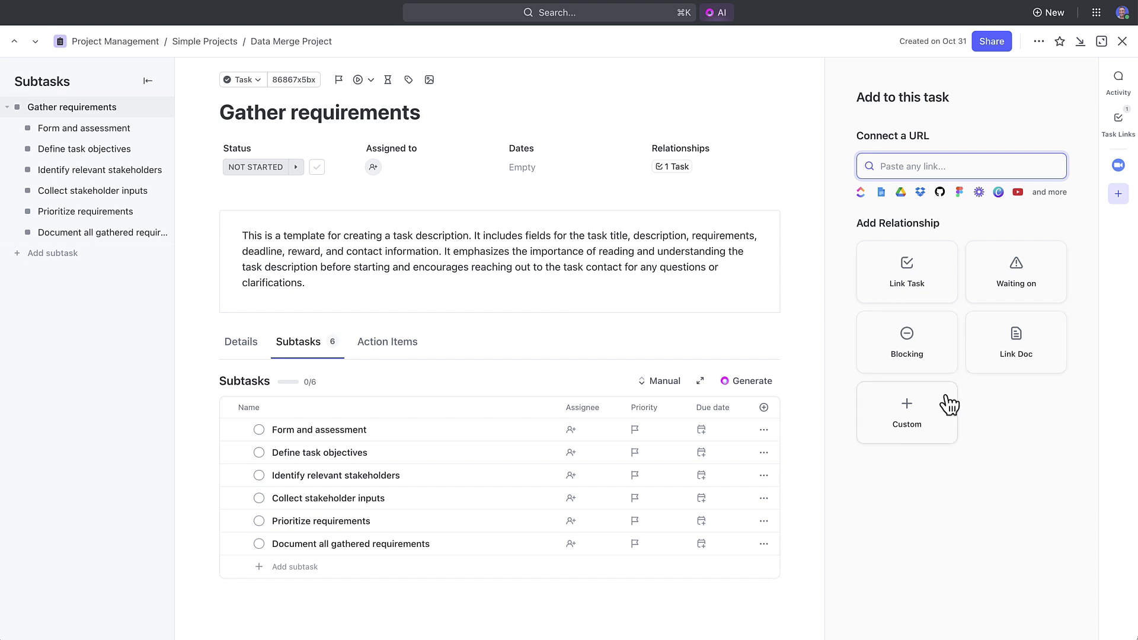
Search for and link the 'Project Charter' doc to the task.
{"action": "left_click", "coordinate": [1008, 359]}
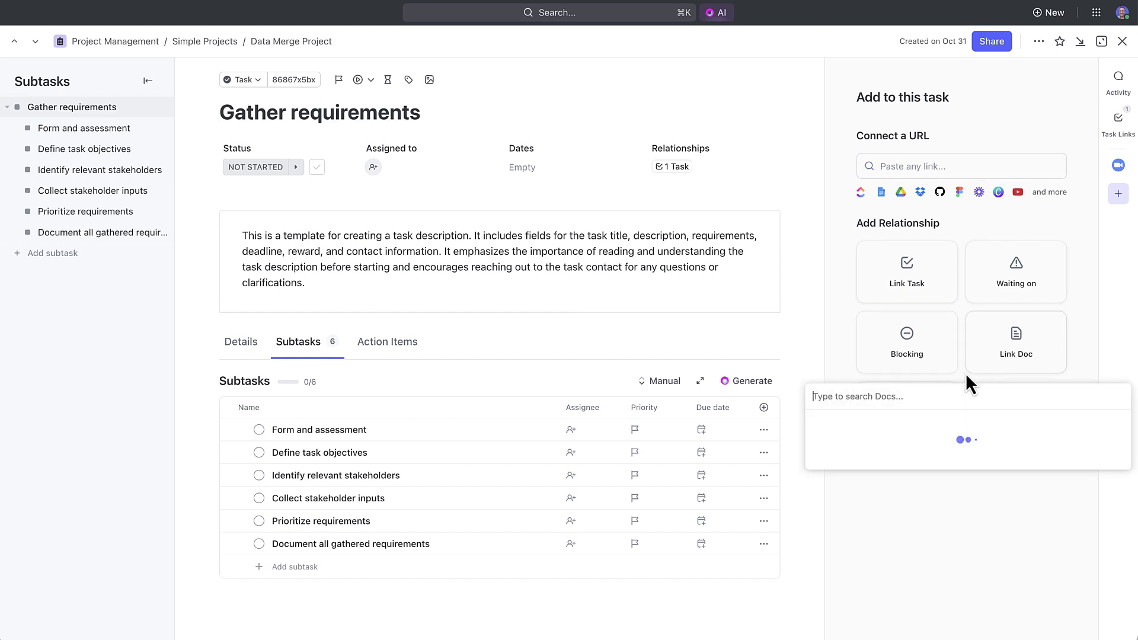
{"action": "type", "text": "Projec"}
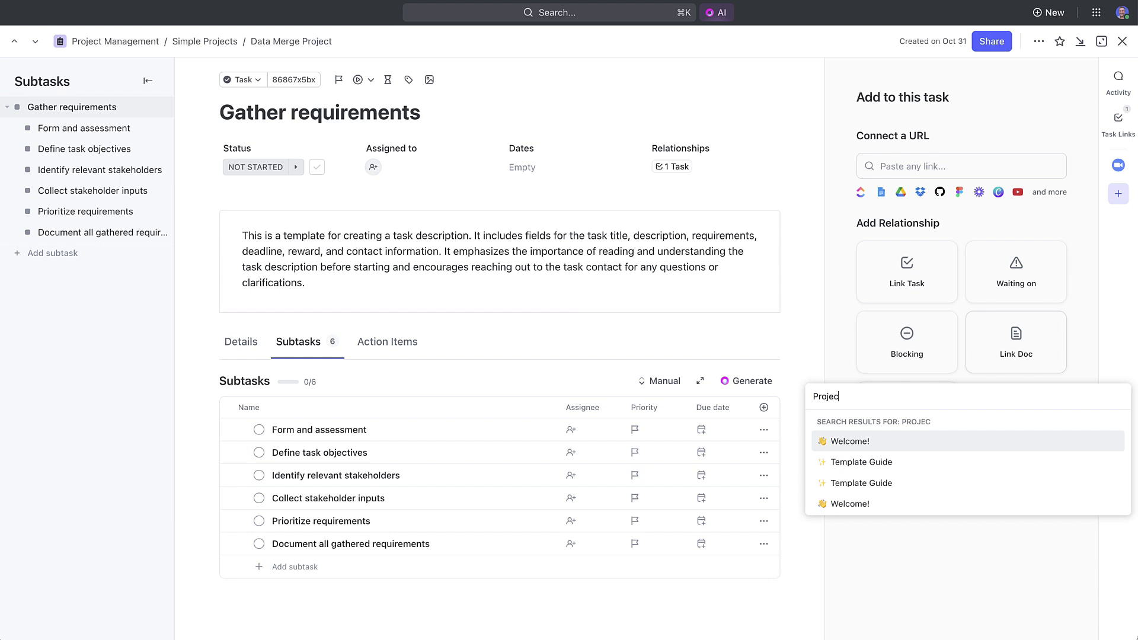
{"action": "type", "text": "t Charter"}
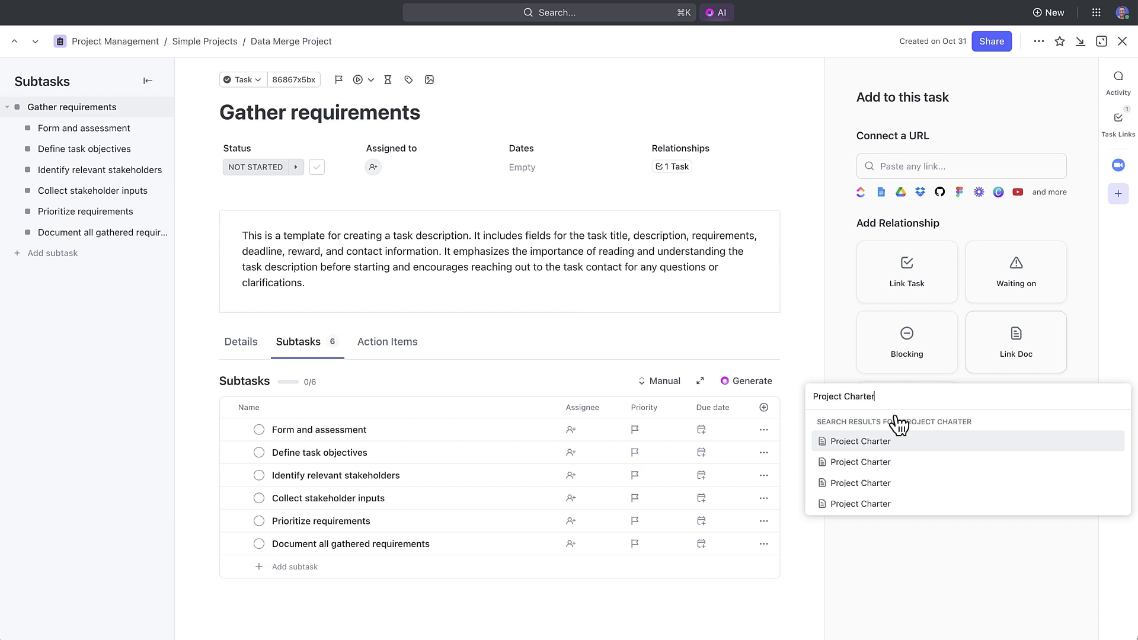
{"action": "left_click", "coordinate": [874, 443]}
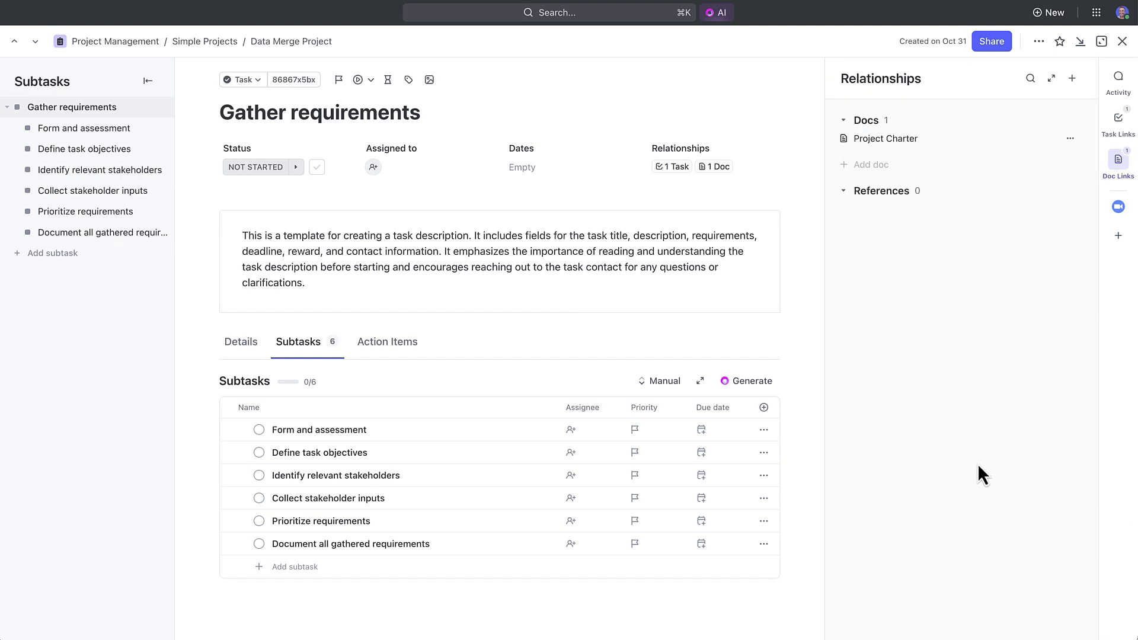
Close the task, add a new Doc to the Simple Projects folder, and reopen Data Merge Project.
{"action": "left_click", "coordinate": [1122, 43]}
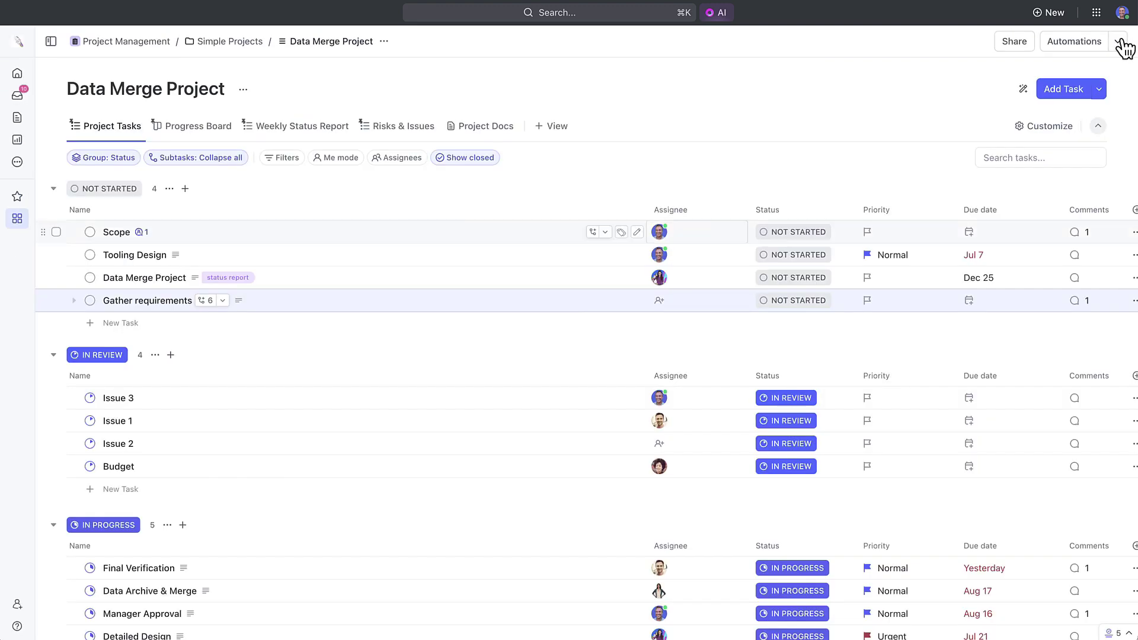
{"action": "left_click", "coordinate": [18, 218]}
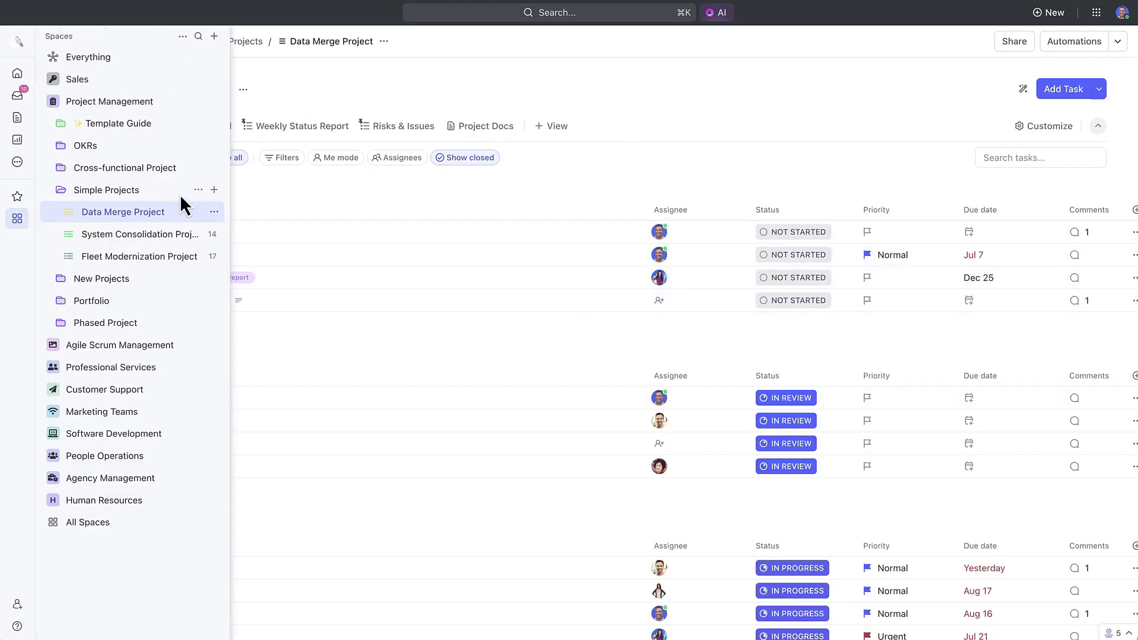
{"action": "left_click", "coordinate": [214, 190]}
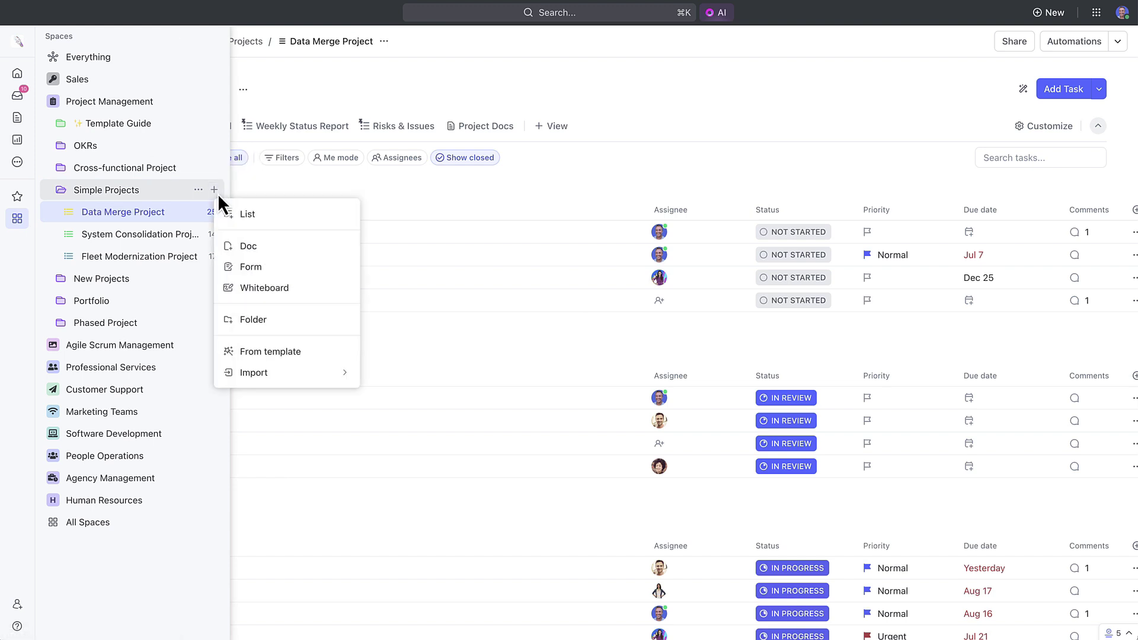
{"action": "left_click", "coordinate": [267, 252]}
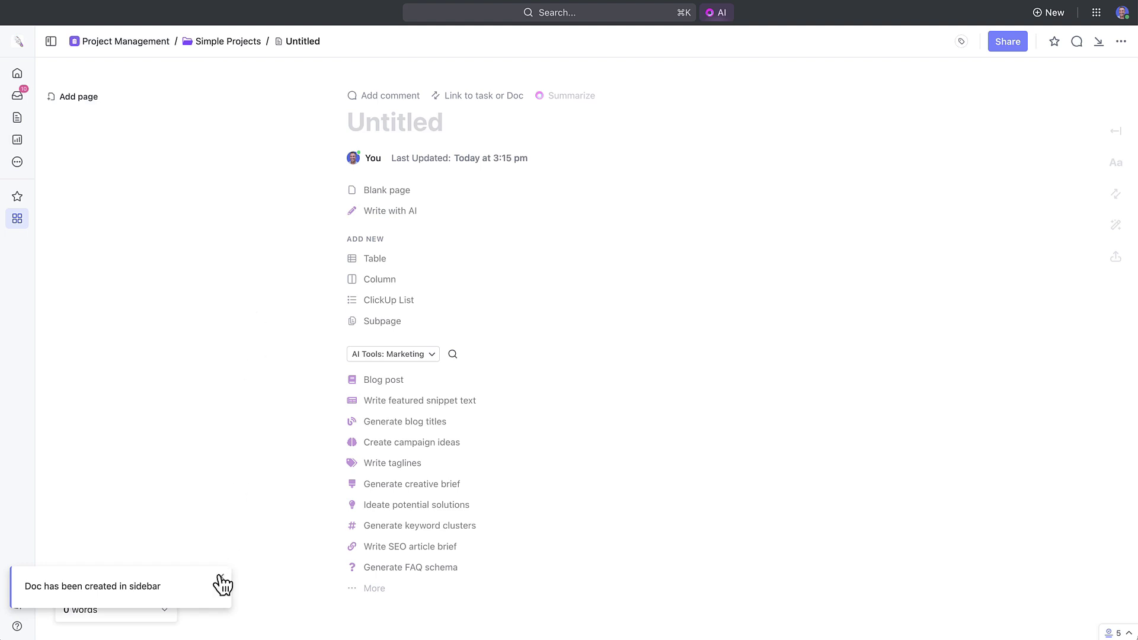
{"action": "mouse_move", "coordinate": [20, 224]}
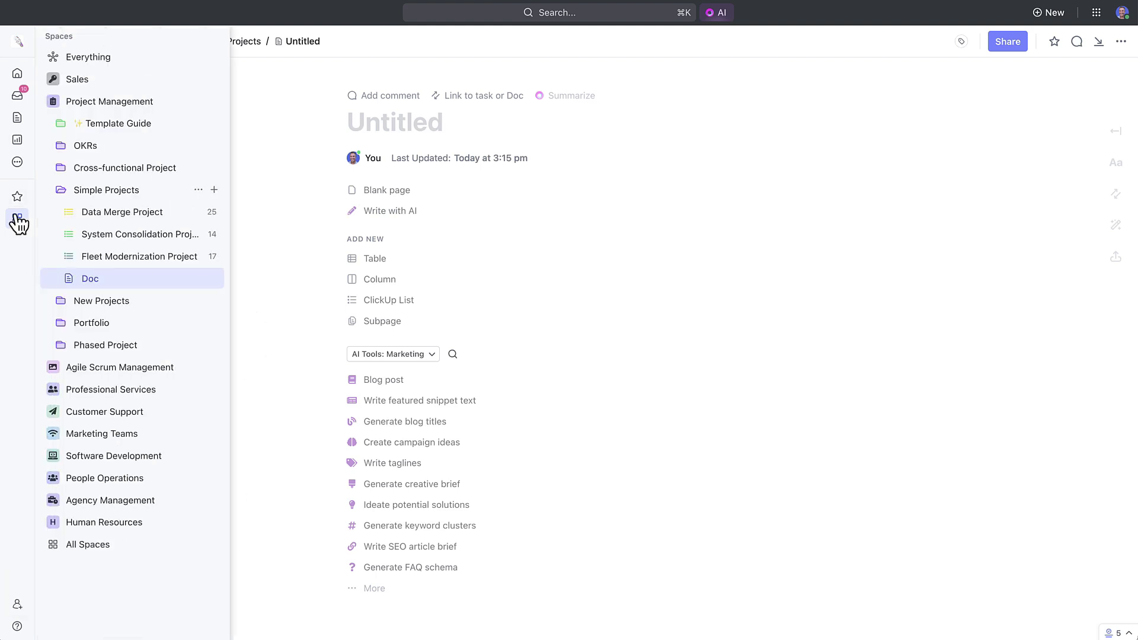
{"action": "left_click", "coordinate": [102, 213]}
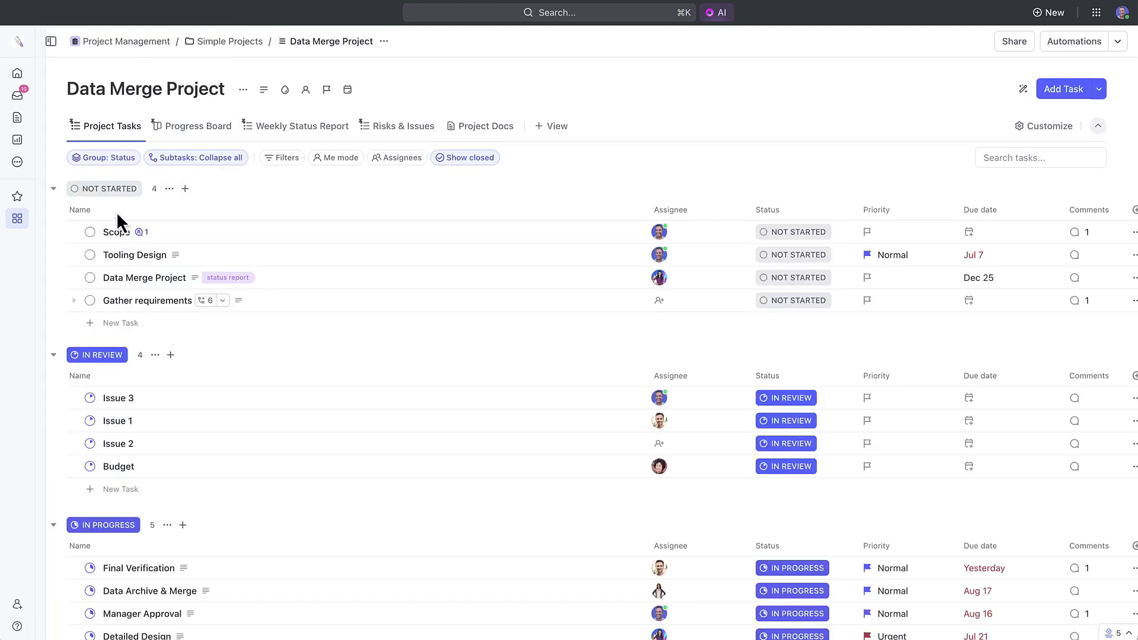
Add a Gantt view to the Data Merge Project list.
{"action": "left_click", "coordinate": [541, 127]}
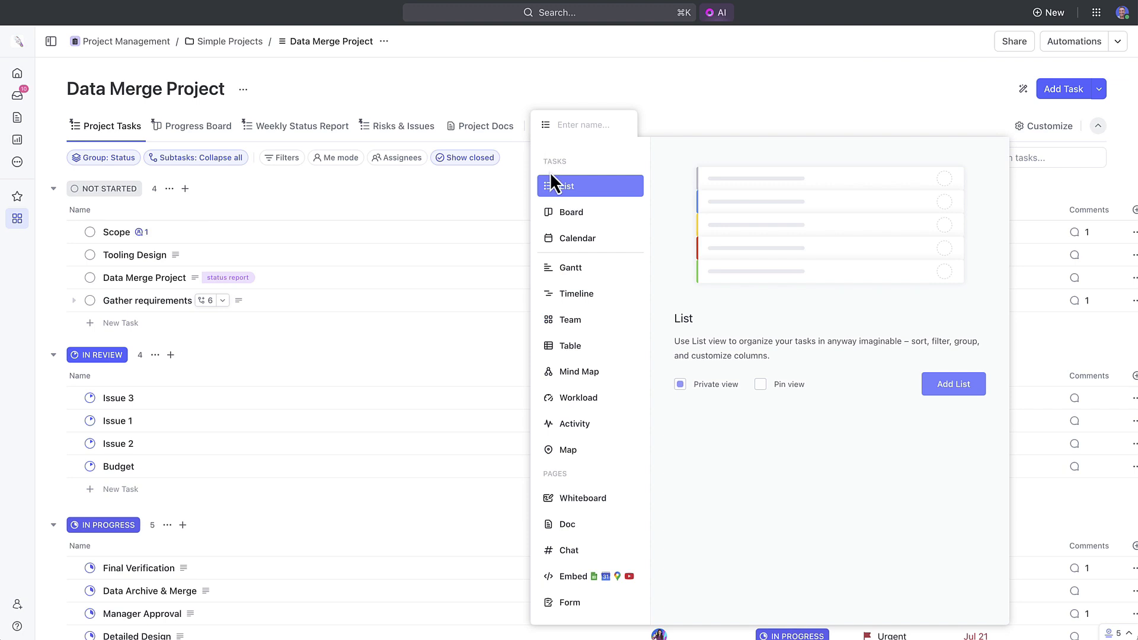
{"action": "left_click", "coordinate": [578, 272]}
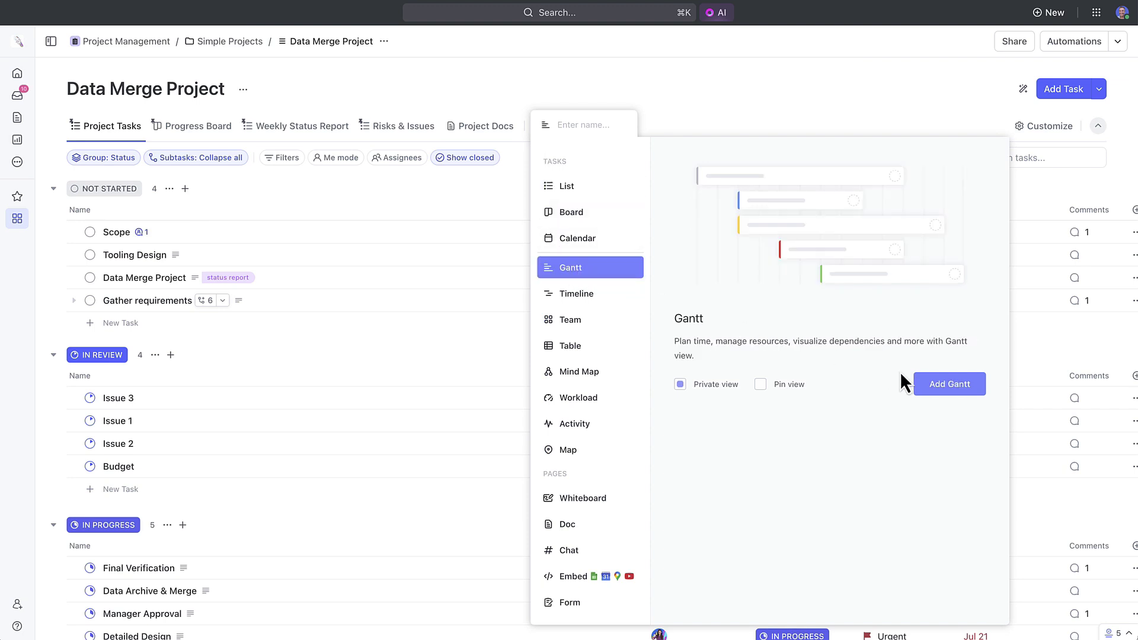
{"action": "left_click", "coordinate": [944, 387]}
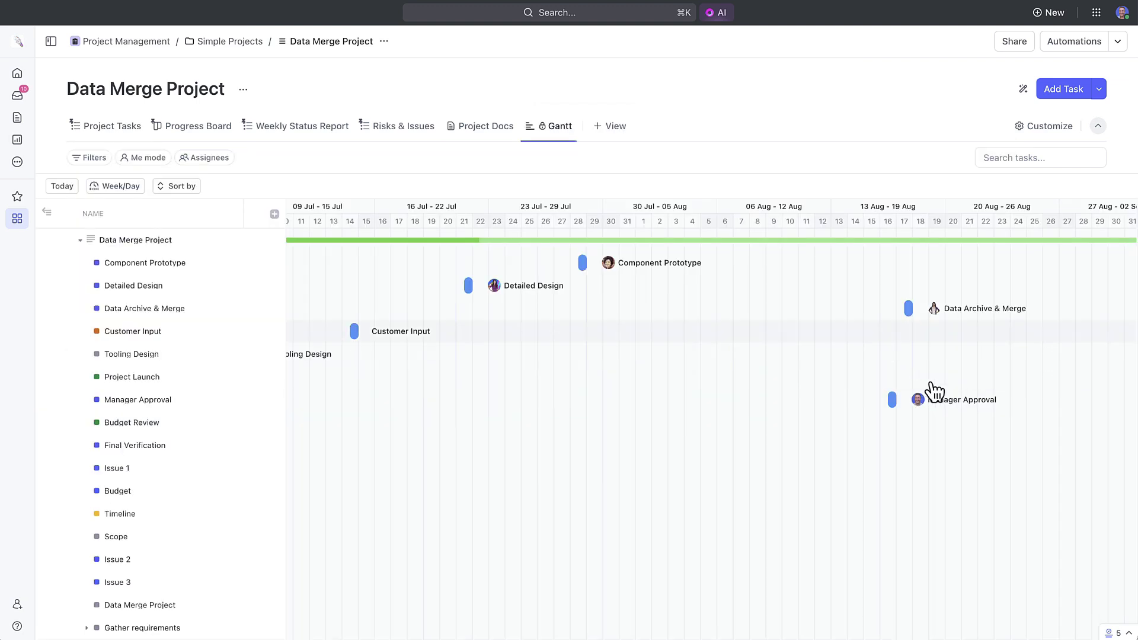
Lengthen the Detailed Design bar and make Customer Input a late-July bar.
{"action": "mouse_move", "coordinate": [470, 285]}
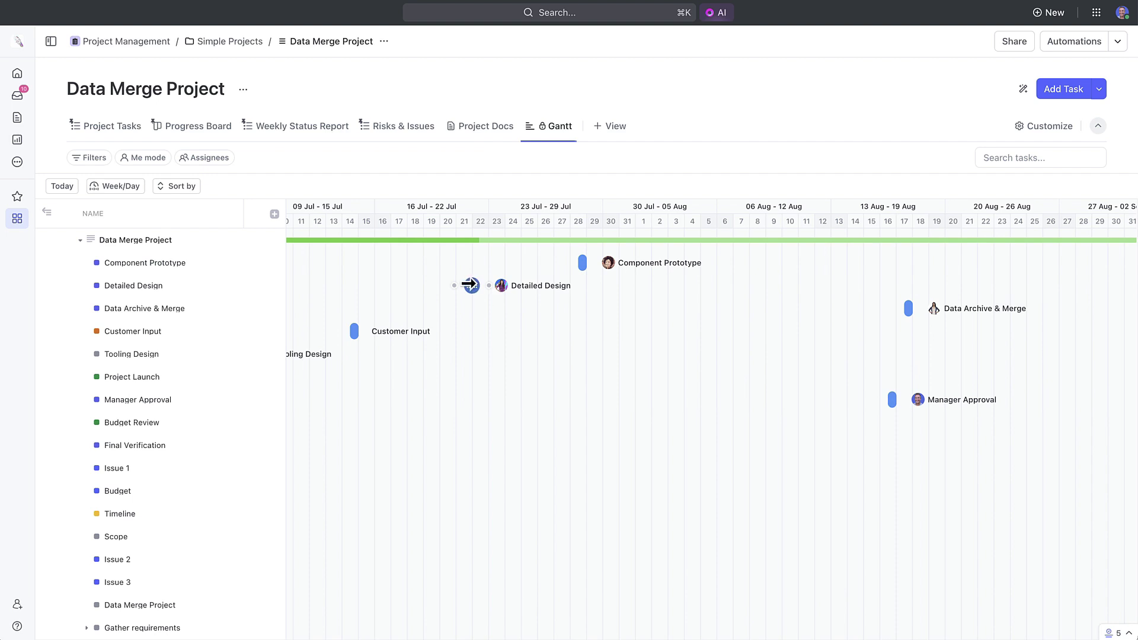
{"action": "left_click_drag", "start_coordinate": [470, 285], "coordinate": [528, 297]}
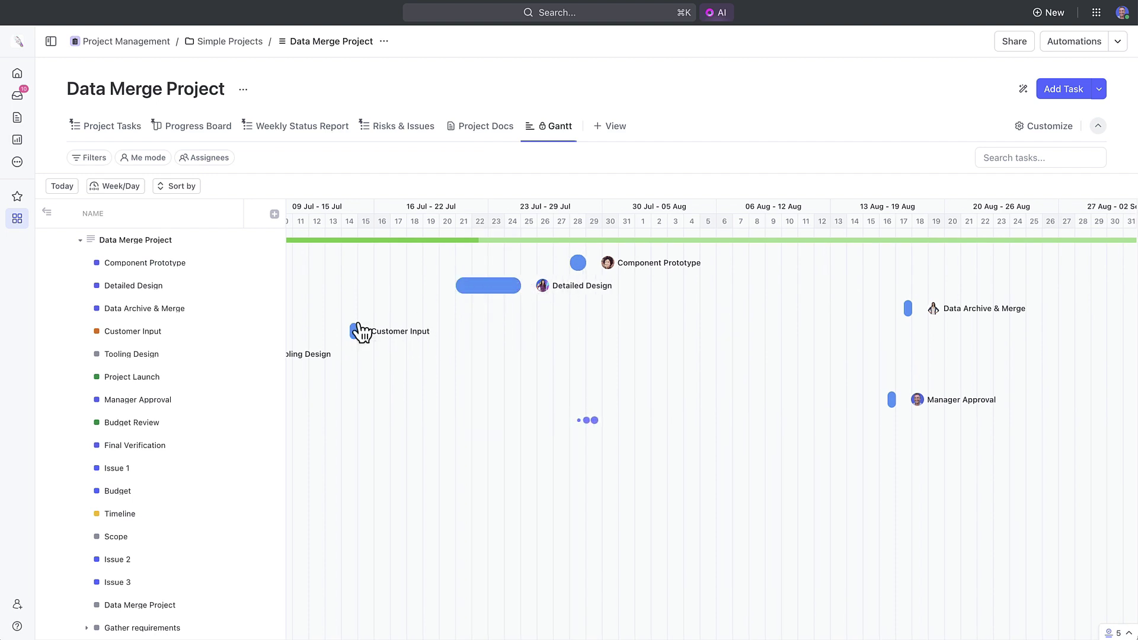
{"action": "mouse_move", "coordinate": [366, 322]}
{"action": "left_click_drag", "start_coordinate": [358, 331], "coordinate": [587, 338]}
Chain Detailed Design → Customer Input → Manager Approval, stretching Manager Approval to about 6–11 Aug.
{"action": "mouse_move", "coordinate": [522, 285]}
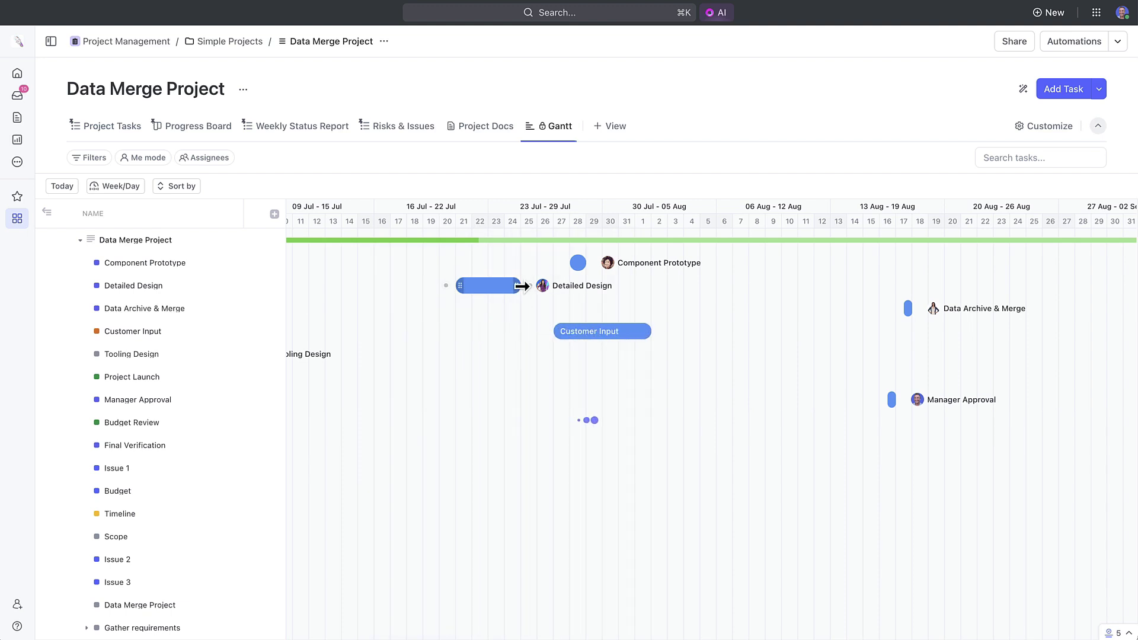
{"action": "left_click_drag", "start_coordinate": [531, 285], "coordinate": [551, 333]}
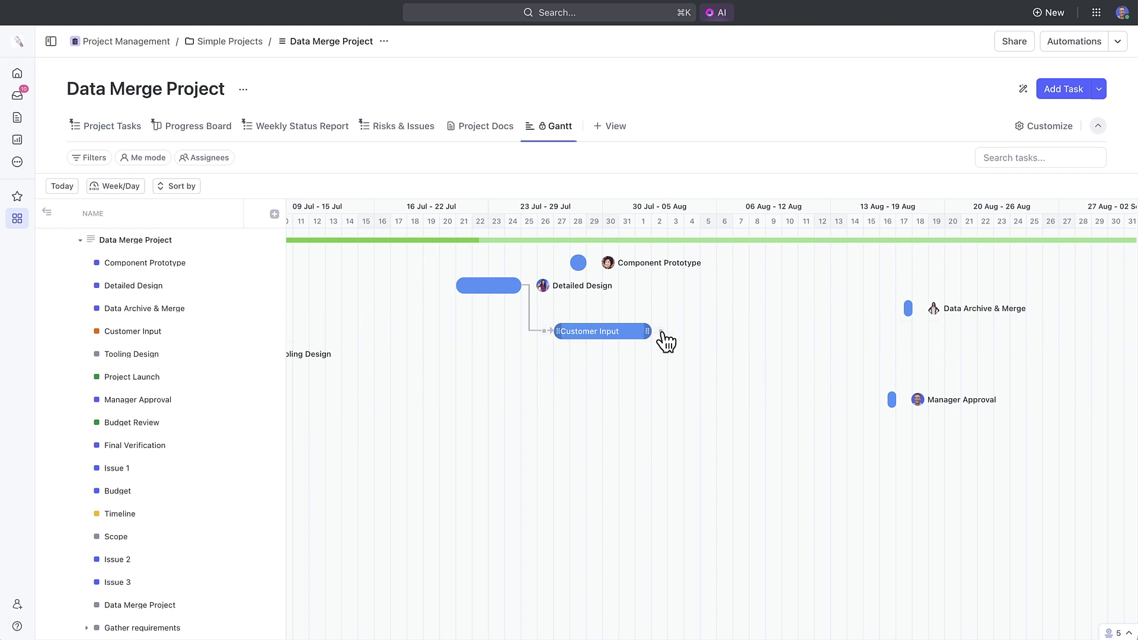
{"action": "left_click_drag", "start_coordinate": [661, 332], "coordinate": [889, 399]}
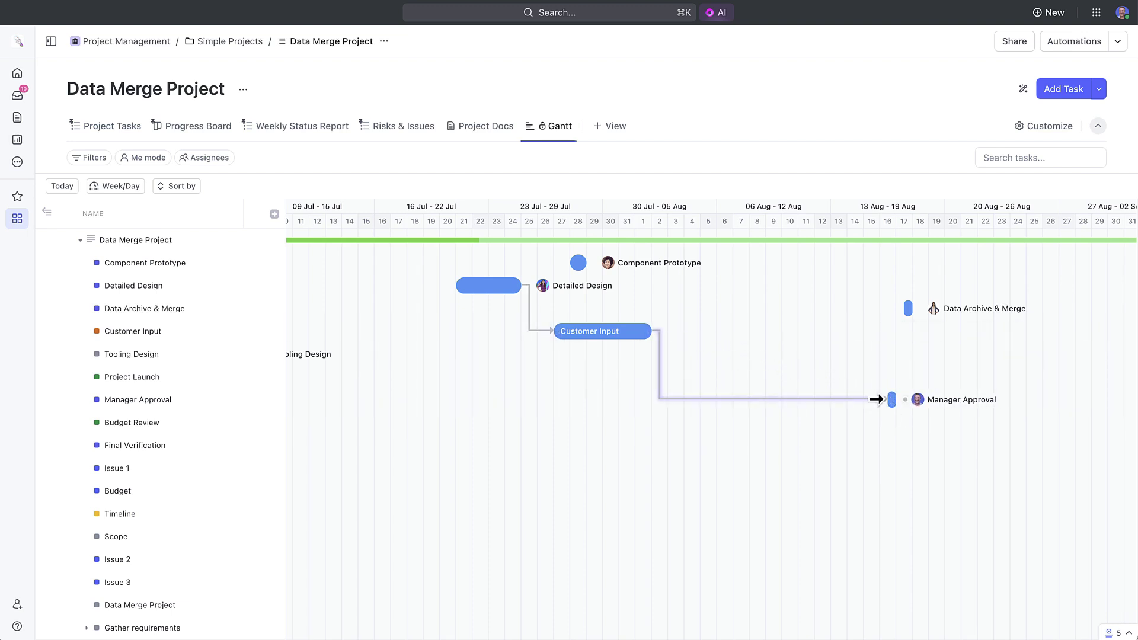
{"action": "left_click_drag", "start_coordinate": [895, 400], "coordinate": [1010, 417]}
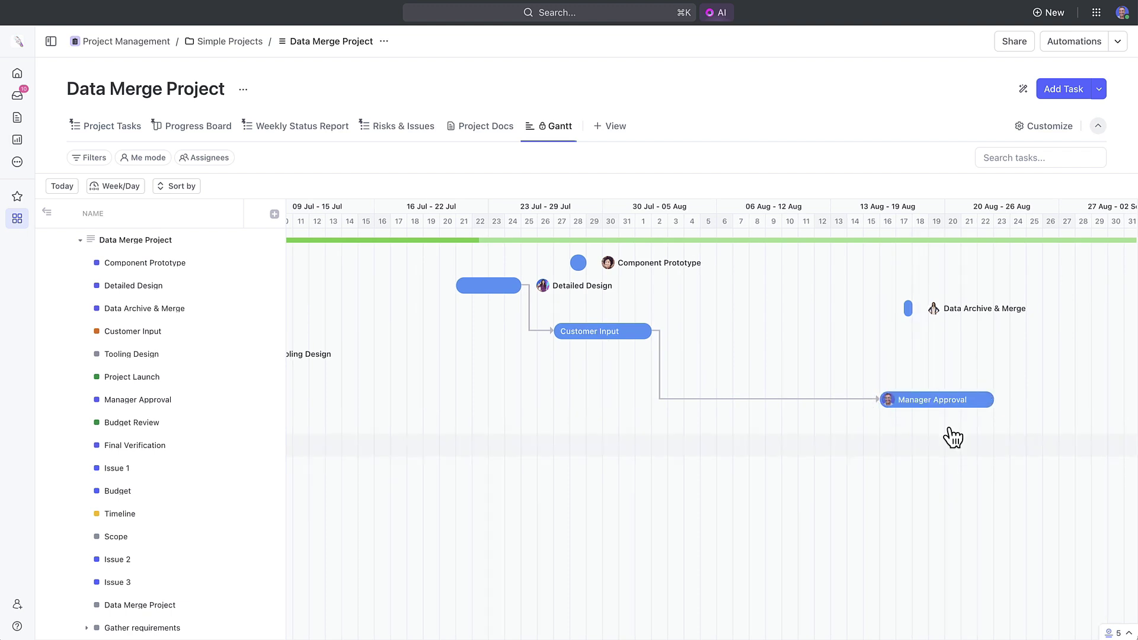
{"action": "left_click_drag", "start_coordinate": [912, 407], "coordinate": [754, 435]}
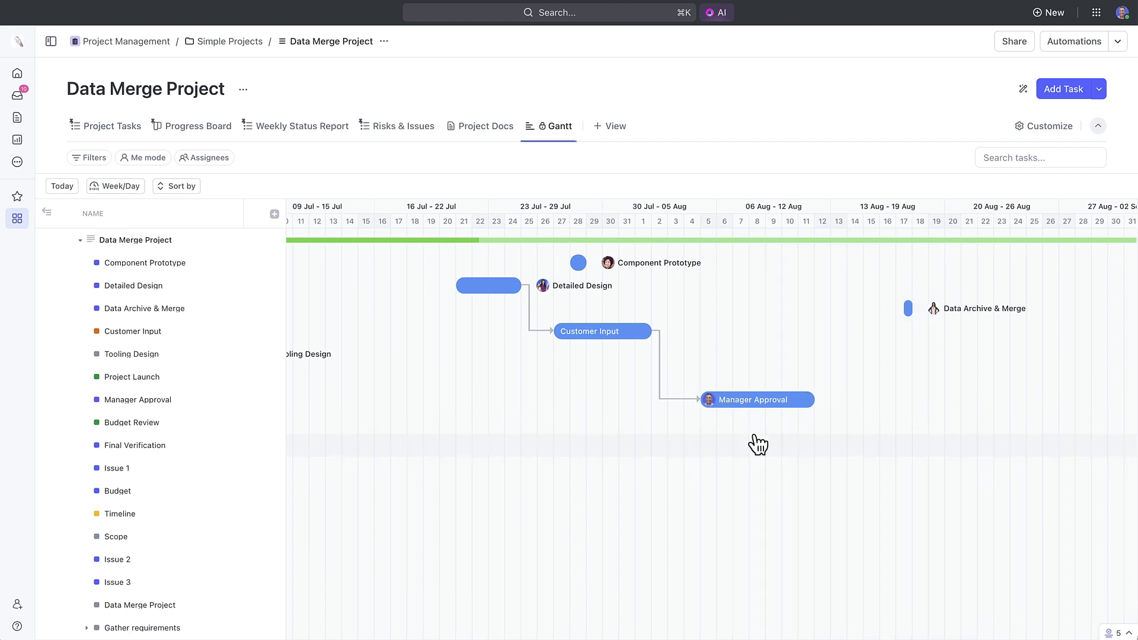